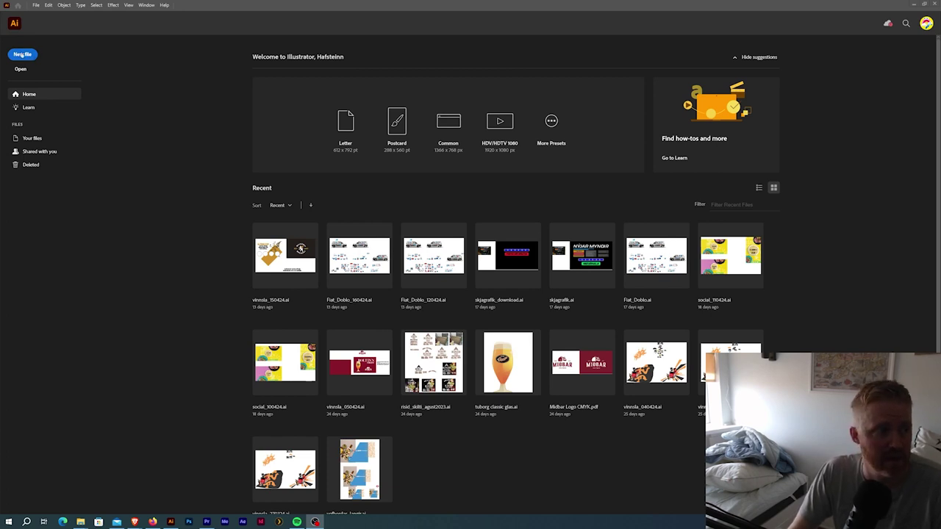
# Step: Create a new document from the Web-Large preset at 1920 x 1080 px in RGB Color
pyautogui.click(23, 55)
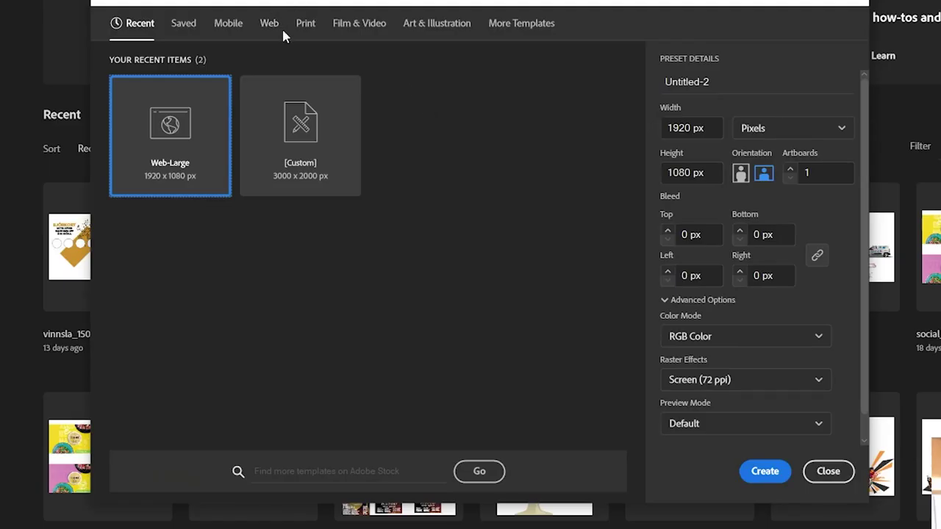
pyautogui.click(269, 24)
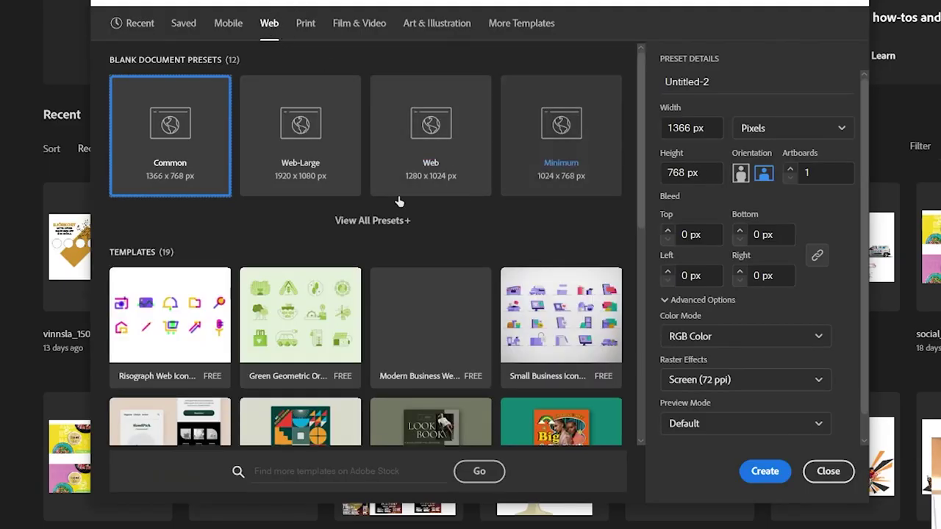
pyautogui.click(303, 147)
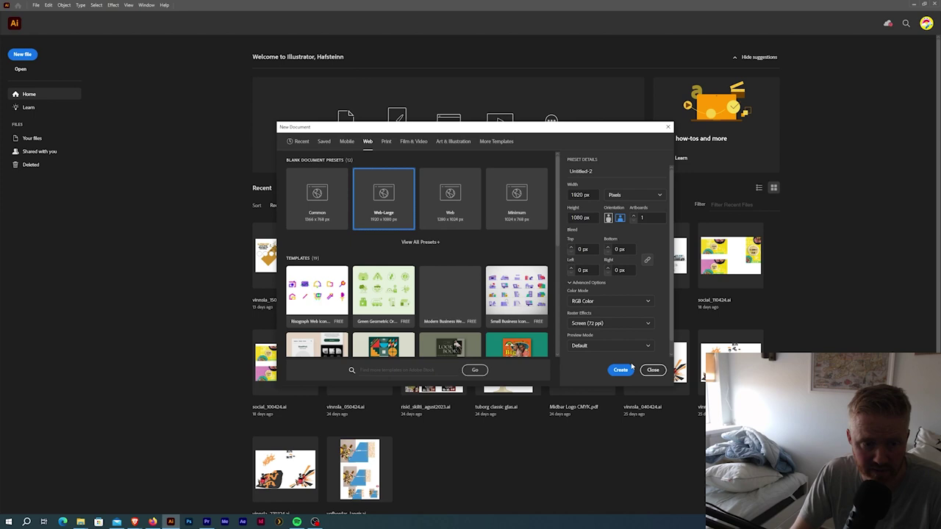
pyautogui.click(630, 366)
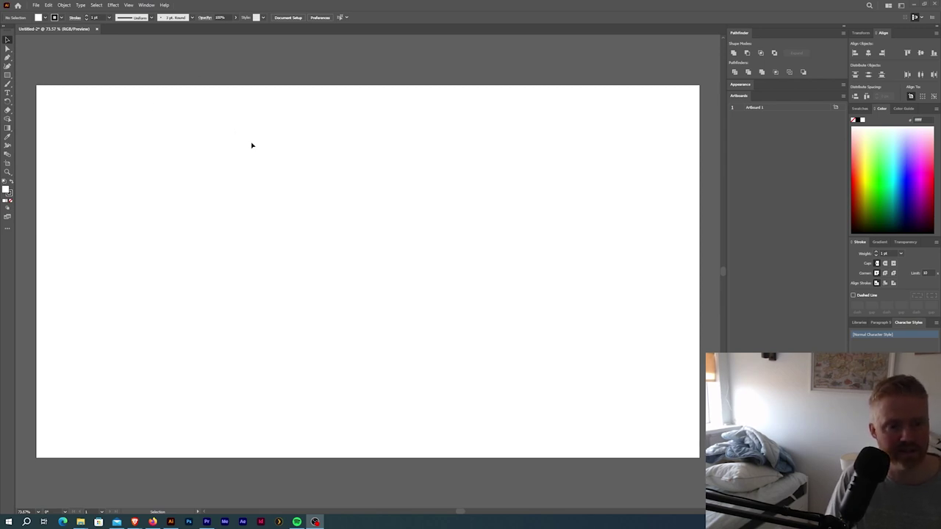
# Step: Place robot_soldier.webp as a linked image, position it around the middle of the artboard and deselect it
pyautogui.click(36, 5)
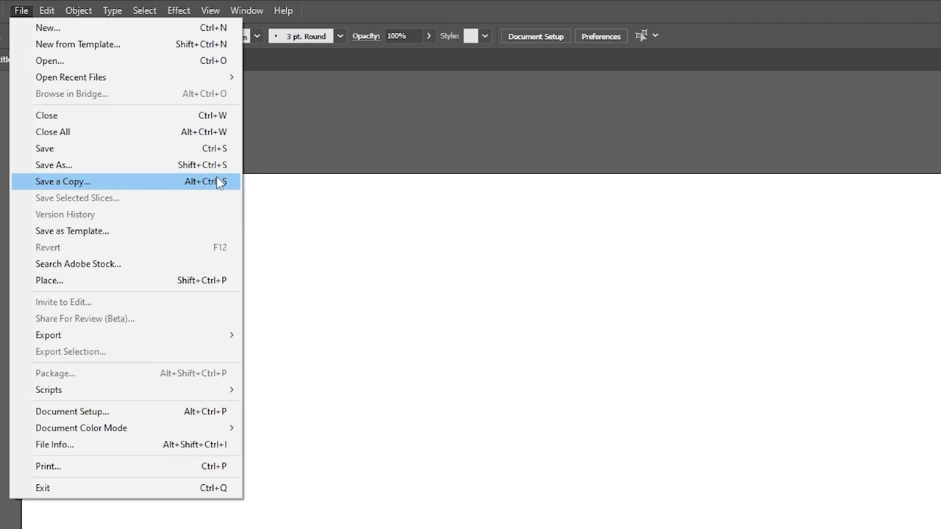
pyautogui.click(120, 284)
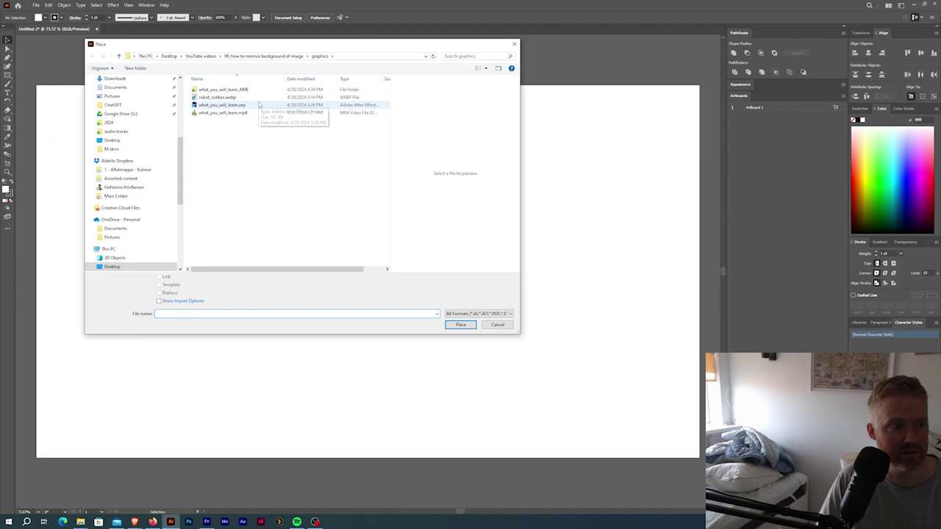
pyautogui.click(243, 98)
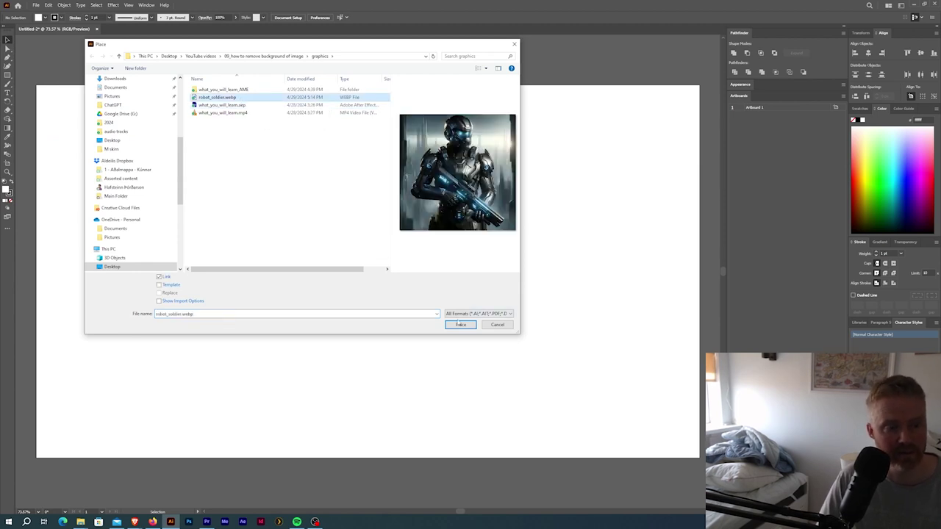
pyautogui.press('Return')
pyautogui.click(278, 166)
pyautogui.moveTo(490, 310); pyautogui.dragTo(424, 240)
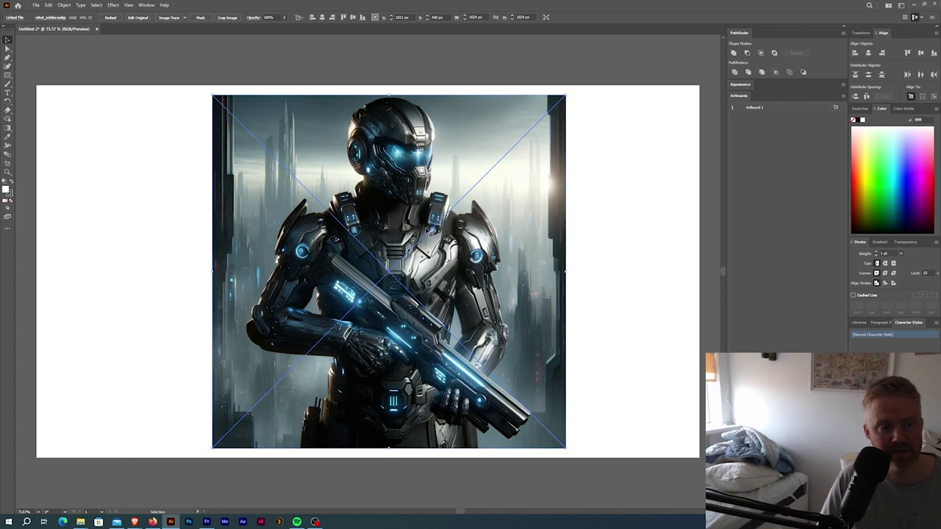
pyautogui.moveTo(430, 229); pyautogui.dragTo(425, 227)
pyautogui.click(601, 206)
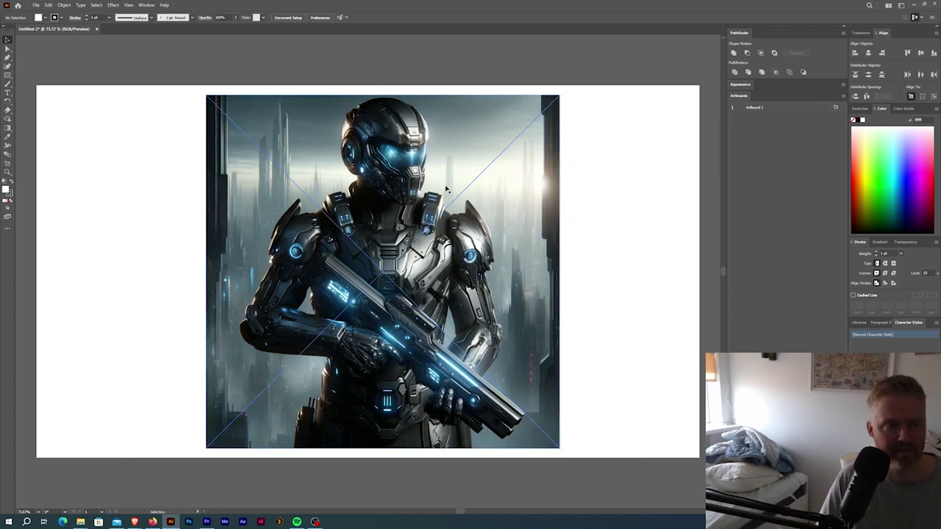
pyautogui.moveTo(446, 189); pyautogui.dragTo(446, 187)
pyautogui.click(576, 205)
# Step: Start a Pen tool path where the helmet's chin meets the neck and trace up the front of the jaw, ending with a curved anchor
pyautogui.scroll(1, 360, 257)
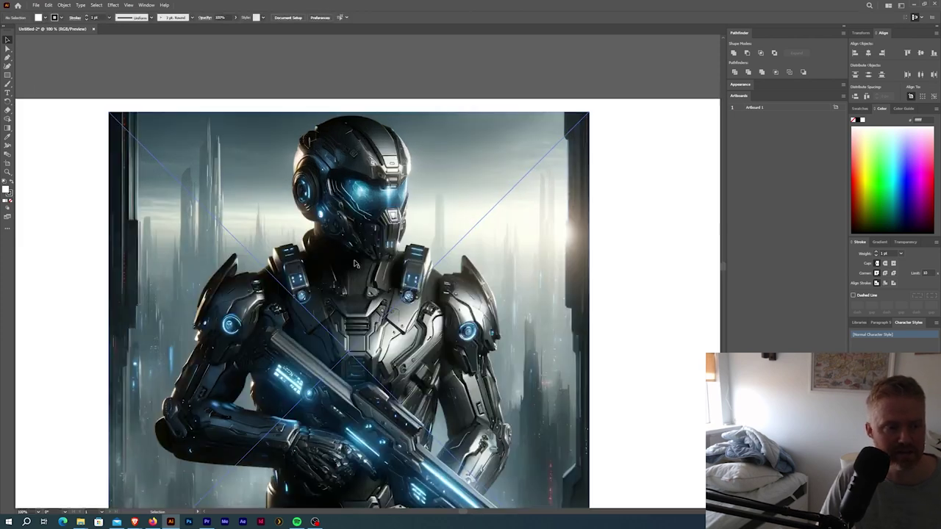
pyautogui.moveTo(358, 305); pyautogui.dragTo(389, 272)
pyautogui.scroll(1, 454, 242)
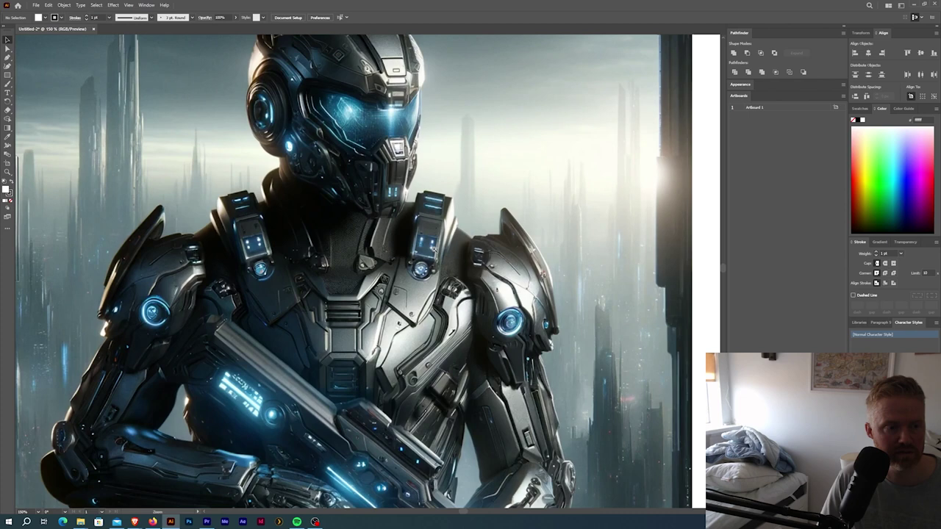
pyautogui.moveTo(432, 227); pyautogui.dragTo(428, 285)
pyautogui.click(428, 286)
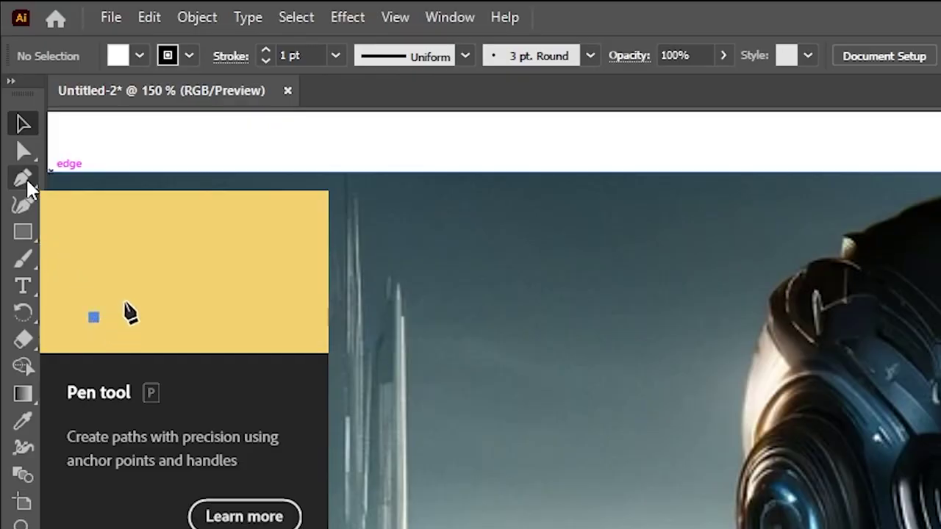
pyautogui.click(28, 181)
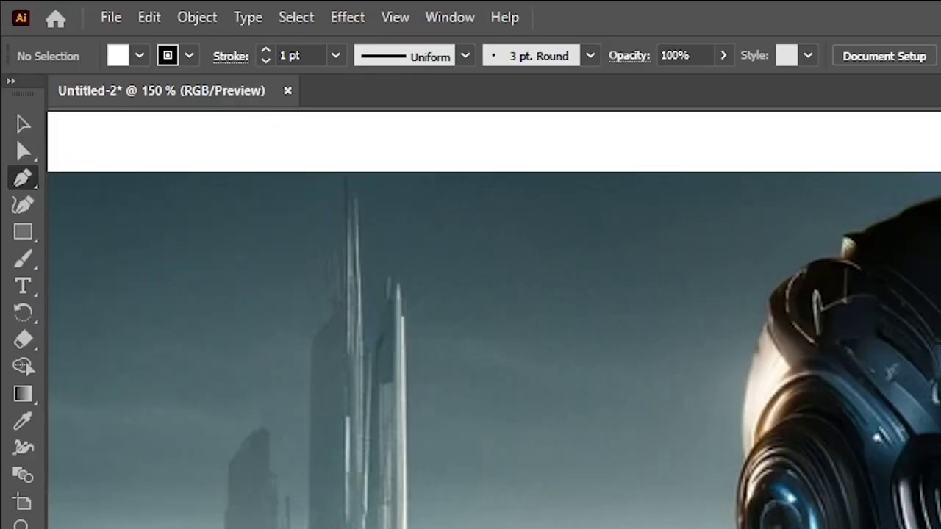
pyautogui.keyDown('ctrl'); pyautogui.click(420, 253); pyautogui.keyUp('ctrl')
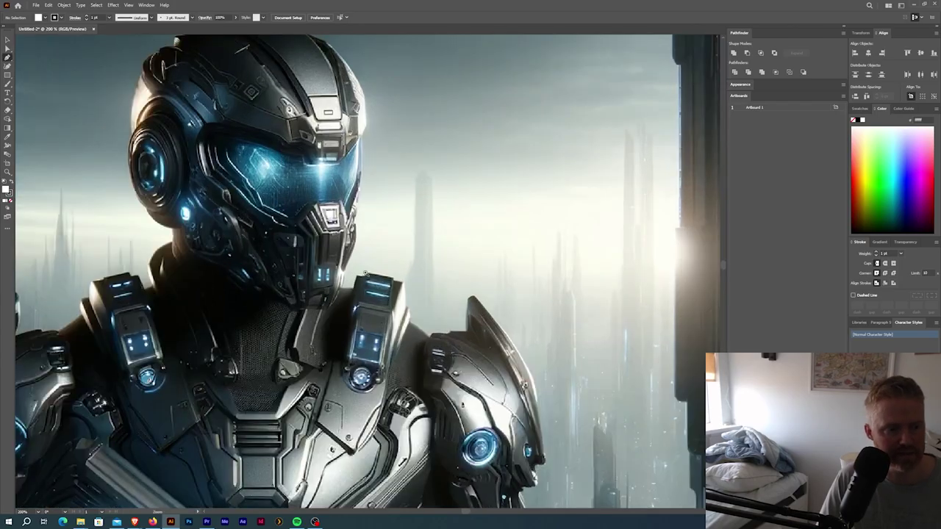
pyautogui.scroll(2, 366, 273)
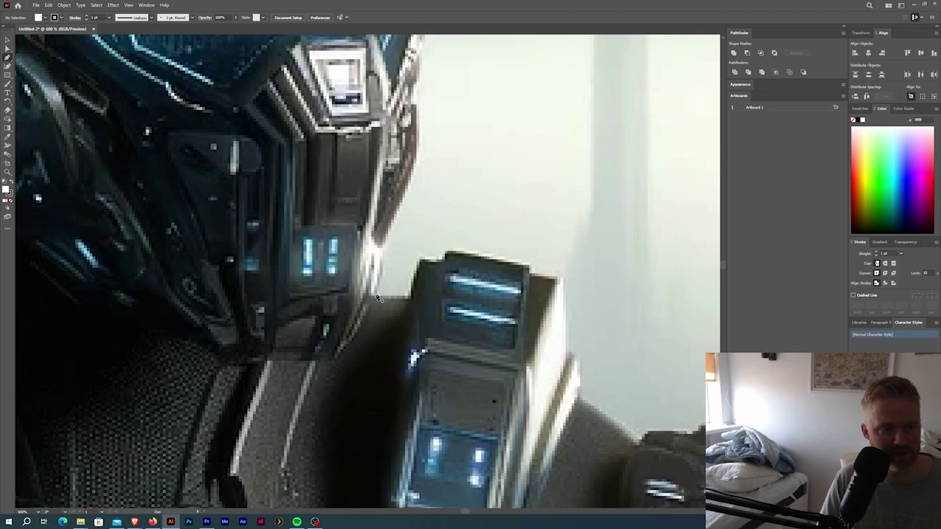
pyautogui.click(377, 295)
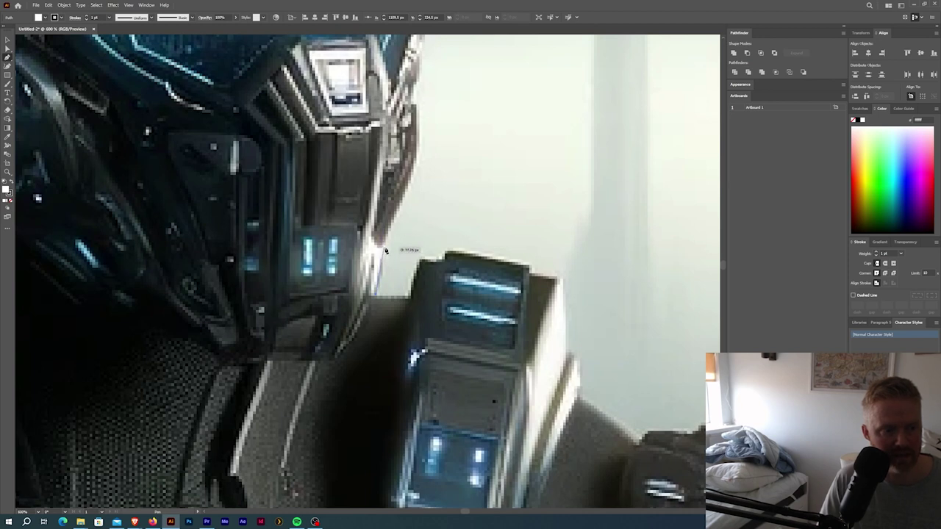
pyautogui.click(384, 250)
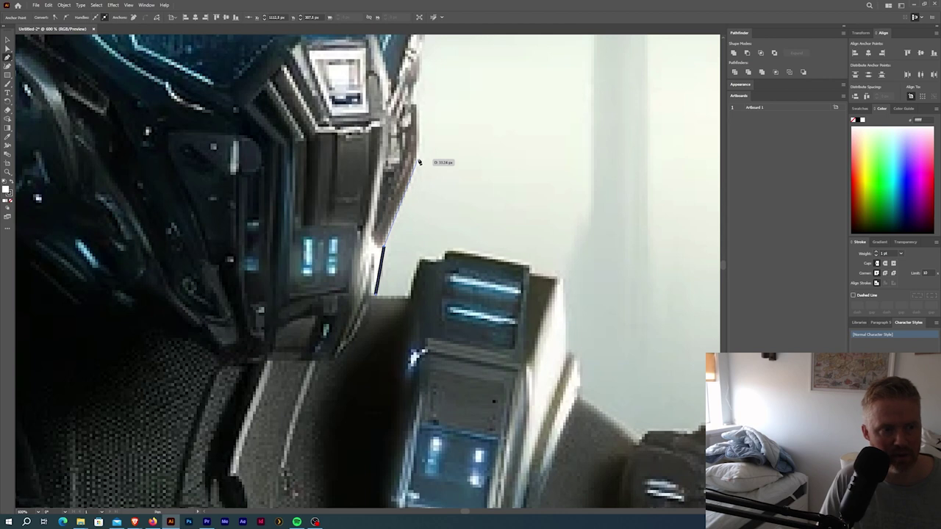
pyautogui.moveTo(423, 161); pyautogui.dragTo(452, 300)
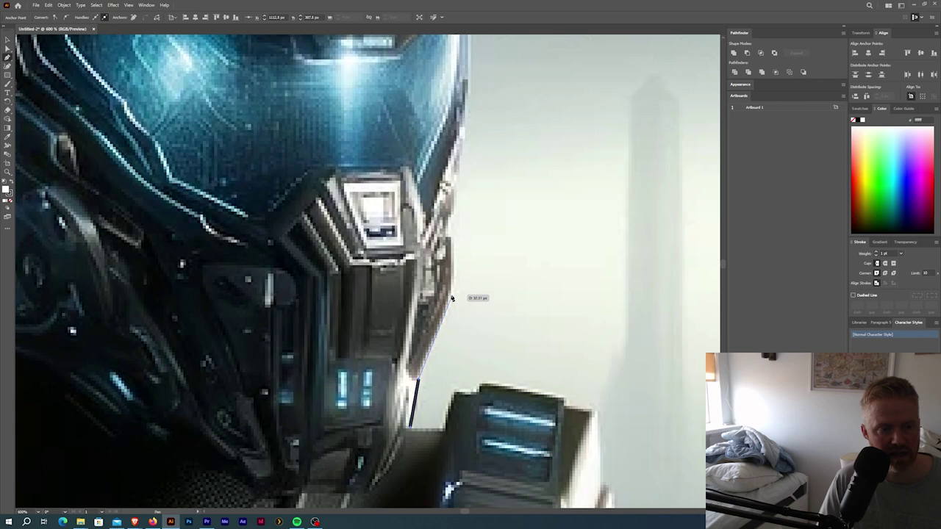
pyautogui.moveTo(452, 296); pyautogui.dragTo(461, 258)
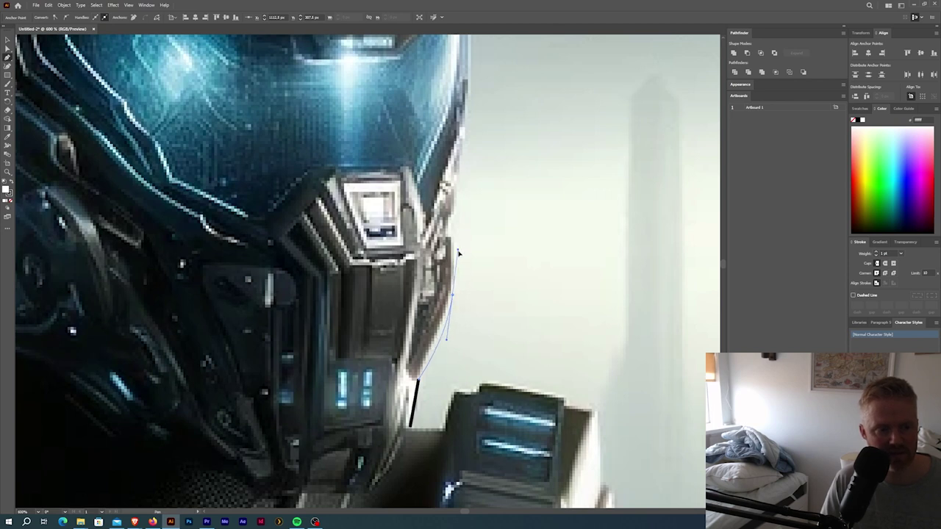
# Step: Continue the pen outline with curved and corner anchors along the front of the mask and visor to the brow edge
pyautogui.scroll(5, 455, 309)
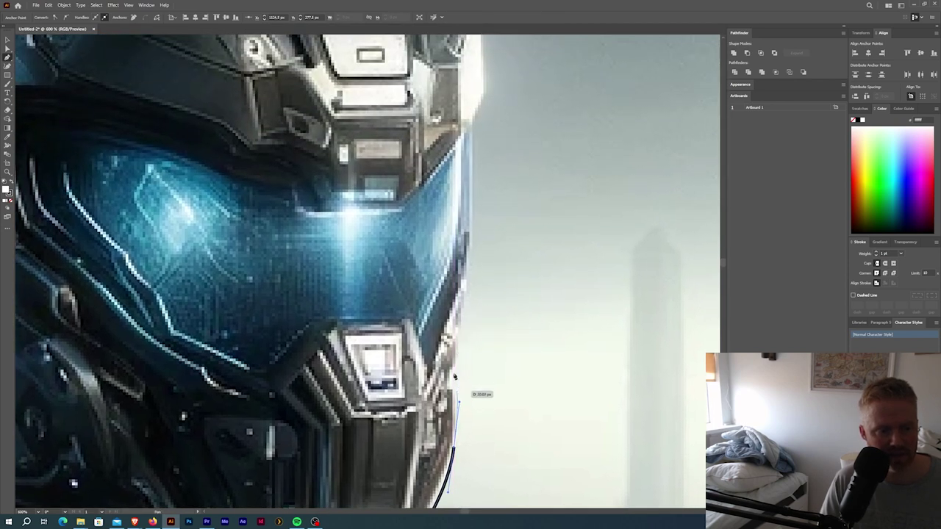
pyautogui.moveTo(455, 376); pyautogui.dragTo(463, 313)
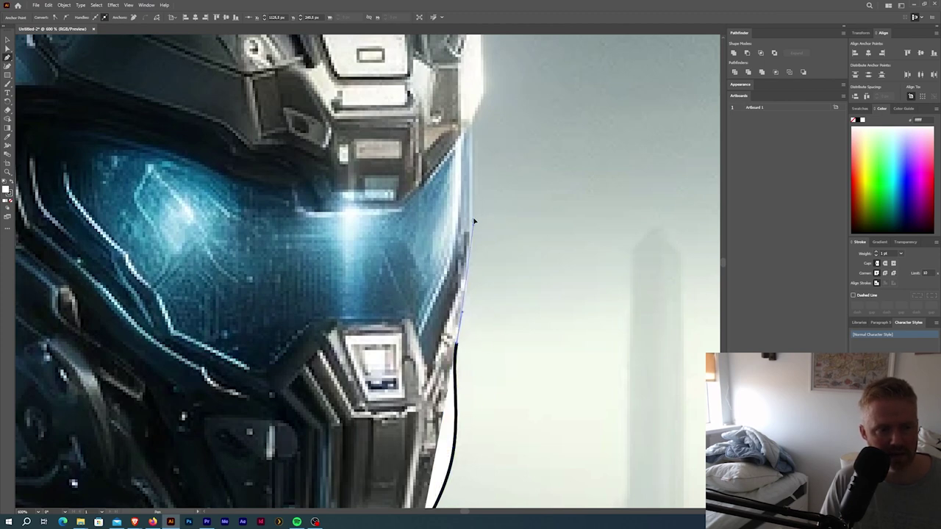
pyautogui.moveTo(474, 221); pyautogui.dragTo(479, 359)
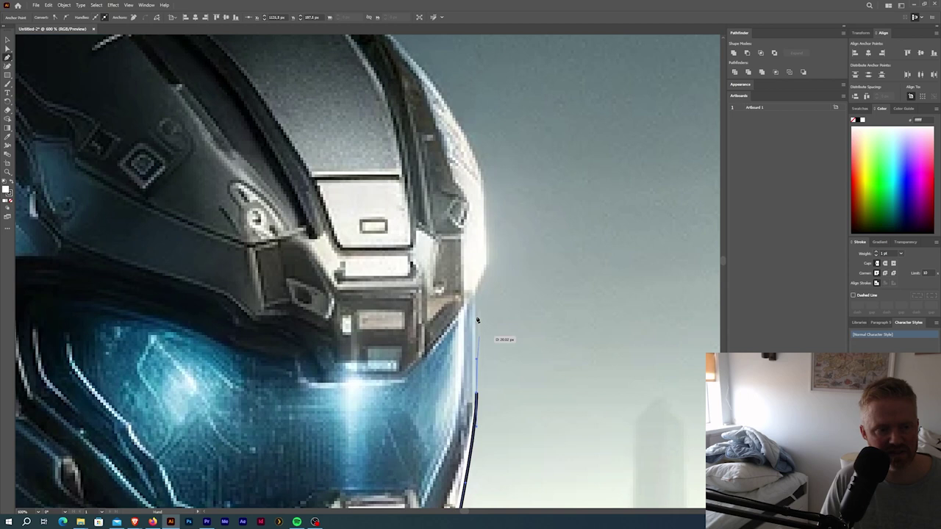
pyautogui.moveTo(478, 320); pyautogui.dragTo(474, 297)
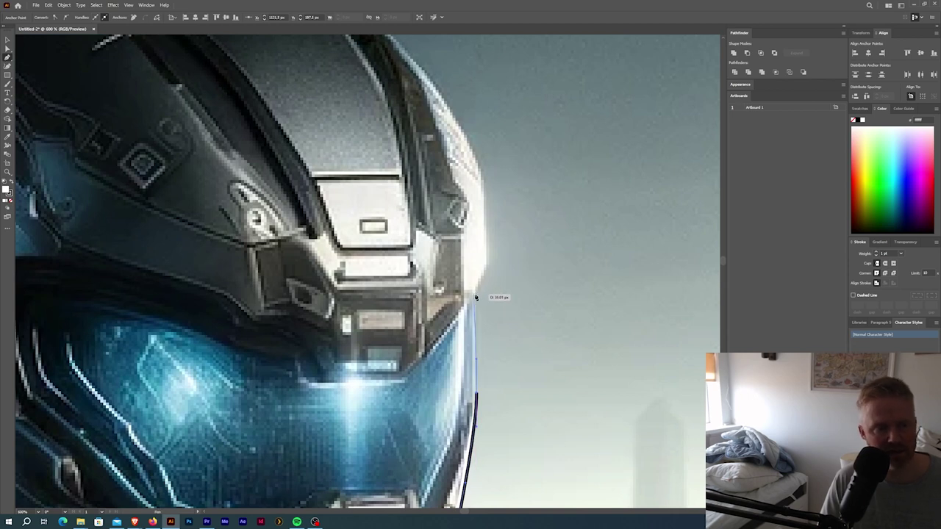
pyautogui.moveTo(476, 297); pyautogui.dragTo(475, 300)
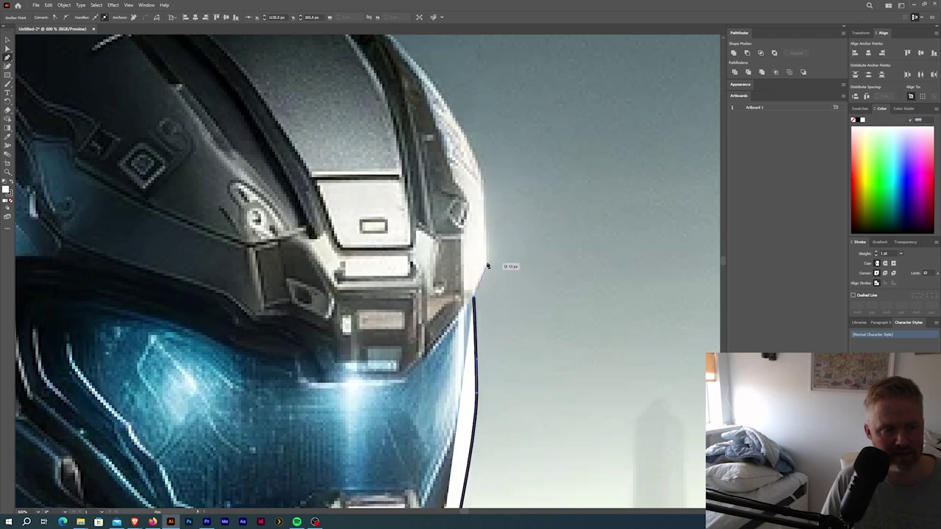
pyautogui.click(487, 266)
# Step: Set the path's fill to none and extend the outline up the helmet's bright forehead edge
pyautogui.moveTo(491, 192); pyautogui.dragTo(513, 159)
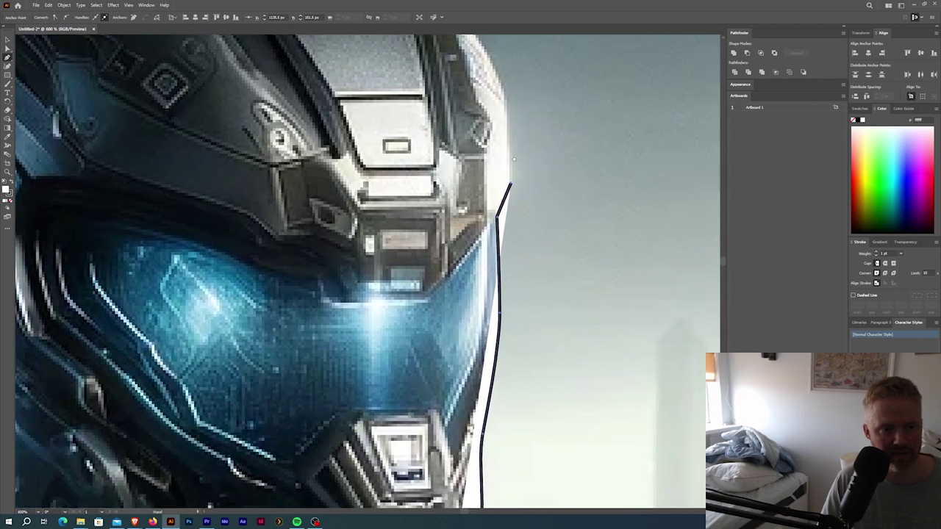
pyautogui.scroll(-3, 471, 314)
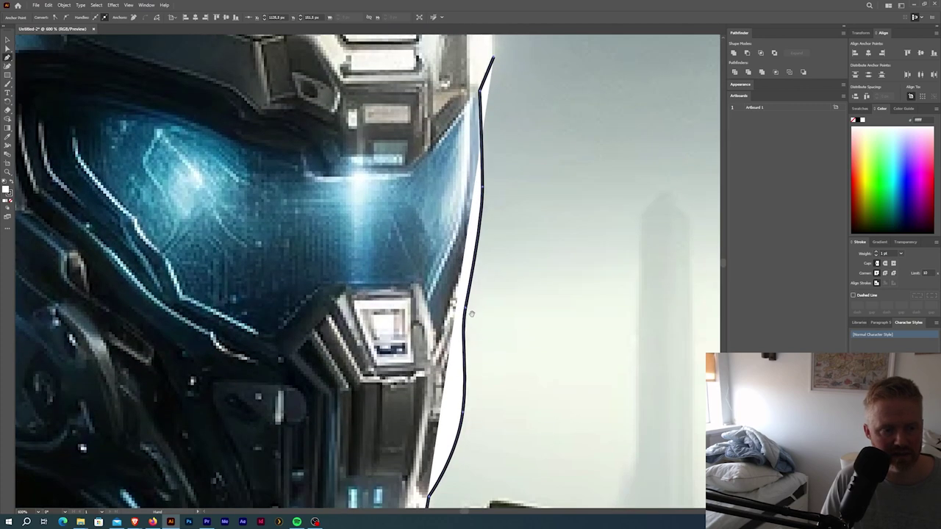
pyautogui.scroll(2, 495, 184)
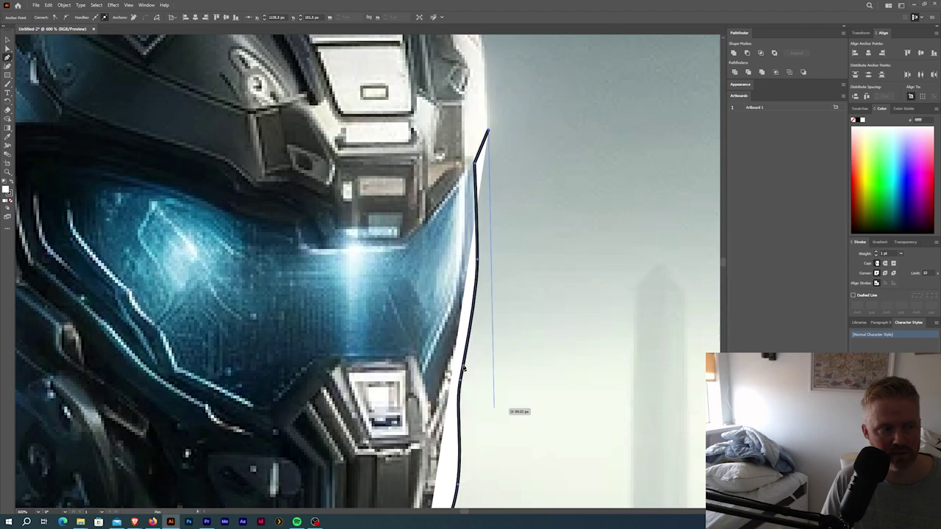
pyautogui.moveTo(494, 408); pyautogui.dragTo(9, 192)
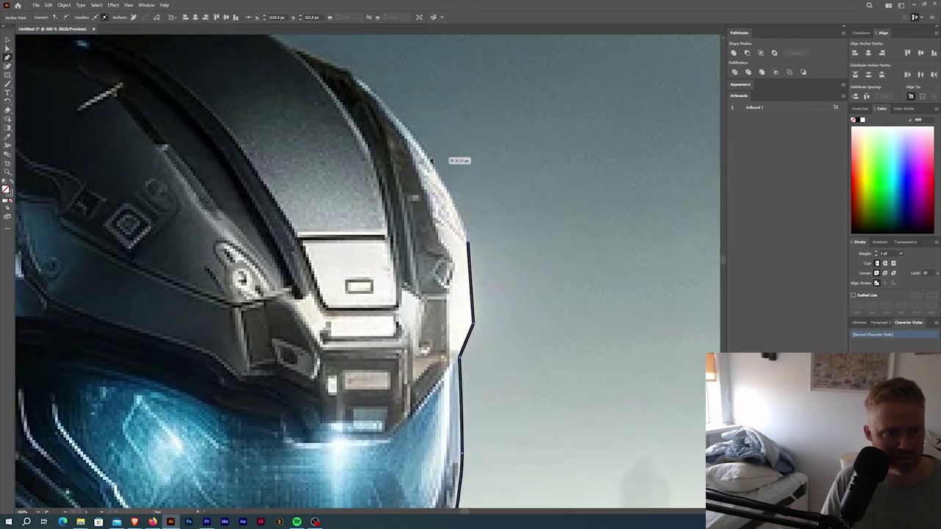
# Step: Trace the pen outline from the forehead over the front ridge and along the curved crown of the helmet
pyautogui.moveTo(428, 156); pyautogui.dragTo(533, 237)
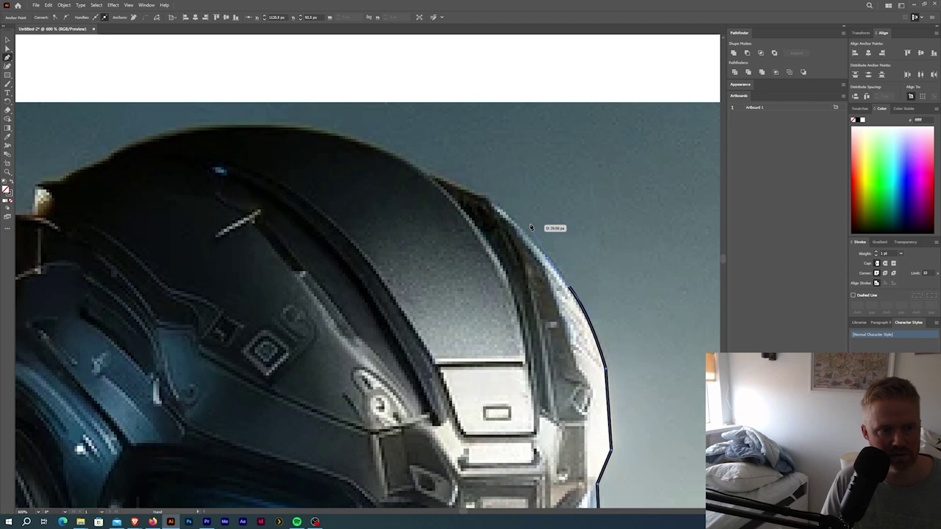
pyautogui.click(488, 197)
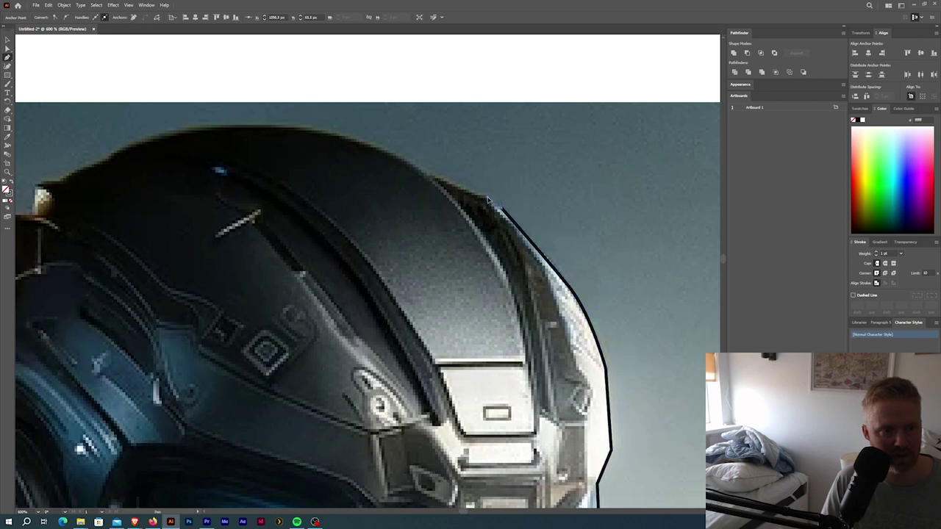
pyautogui.click(442, 180)
pyautogui.moveTo(412, 166); pyautogui.dragTo(534, 220)
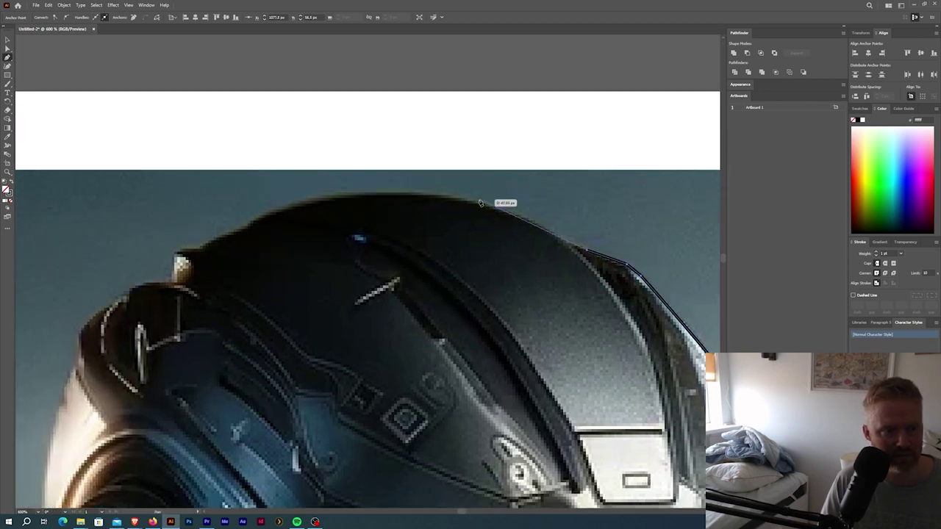
pyautogui.moveTo(480, 202); pyautogui.dragTo(439, 197)
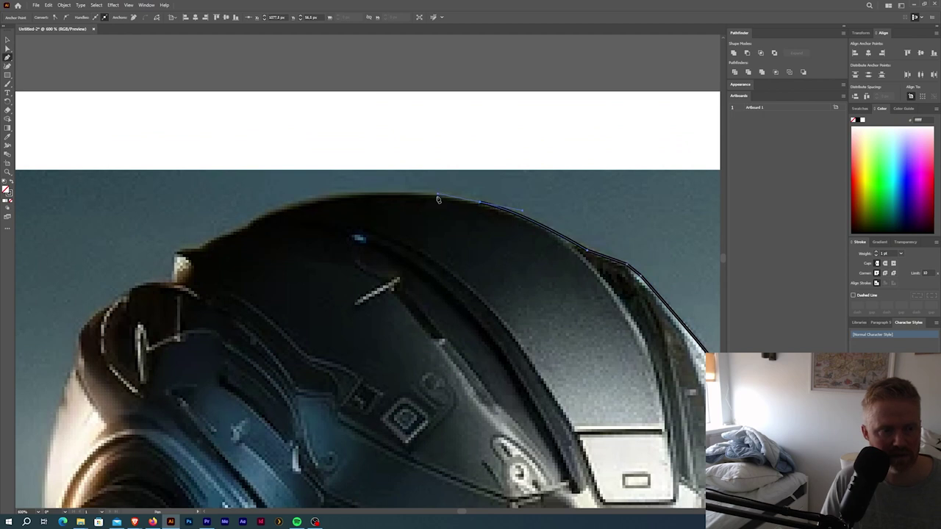
pyautogui.moveTo(342, 173); pyautogui.dragTo(659, 124)
# Step: Outline the small knob behind the helmet's crown and continue the path down the upper back of the helmet
pyautogui.click(361, 210)
pyautogui.click(330, 213)
pyautogui.click(327, 244)
pyautogui.moveTo(535, 177); pyautogui.dragTo(517, 188)
pyautogui.moveTo(492, 214); pyautogui.dragTo(482, 224)
pyautogui.click(455, 311)
# Step: Continue the pen outline down the outer edge of the helmet's round earpiece to its lower notch
pyautogui.moveTo(450, 362); pyautogui.dragTo(435, 131)
pyautogui.moveTo(433, 142); pyautogui.dragTo(431, 166)
pyautogui.click(433, 201)
pyautogui.moveTo(431, 281); pyautogui.dragTo(432, 194)
pyautogui.moveTo(447, 263); pyautogui.dragTo(452, 274)
pyautogui.click(477, 320)
pyautogui.click(485, 326)
# Step: Trace the path under the earpiece and straight down the back of the neck to the collar
pyautogui.moveTo(511, 362); pyautogui.dragTo(430, 215)
pyautogui.click(437, 220)
pyautogui.click(473, 238)
pyautogui.click(484, 238)
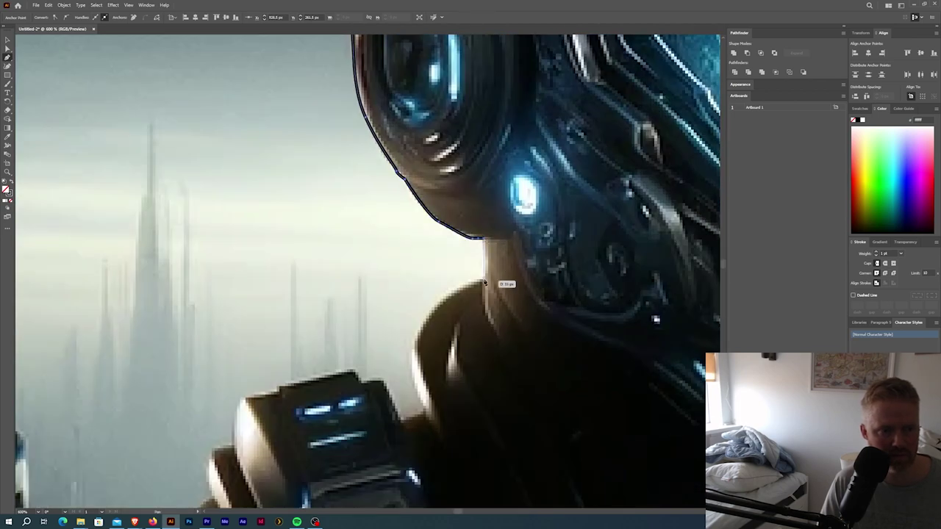
pyautogui.click(485, 282)
# Step: Trace the rounded collar down to the shoulder, undoing the misplaced anchor and redrawing the curve along its outer edge
pyautogui.moveTo(443, 297); pyautogui.dragTo(431, 314)
pyautogui.click(414, 359)
pyautogui.moveTo(436, 355); pyautogui.dragTo(434, 221)
pyautogui.hotkey('ctrl', 'z')
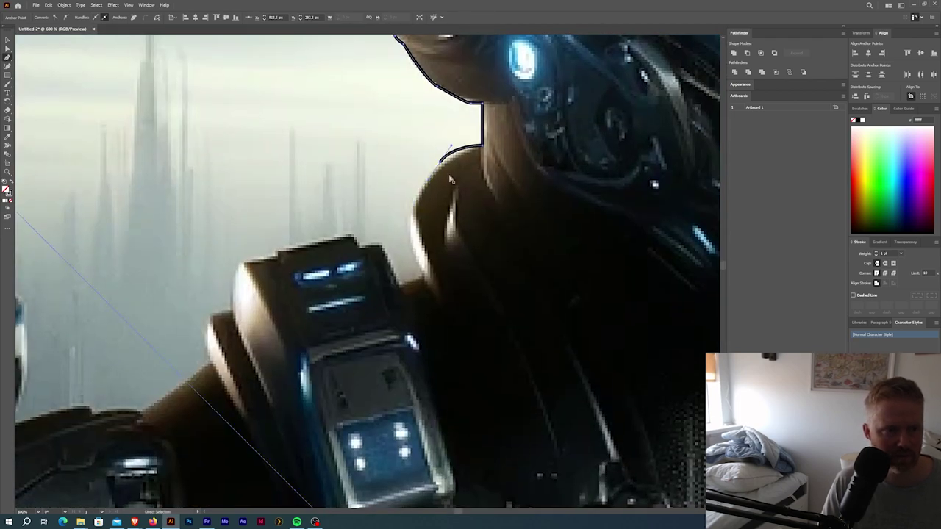
pyautogui.hotkey('ctrl', 'z')
pyautogui.moveTo(440, 162); pyautogui.dragTo(413, 254)
pyautogui.click(423, 276)
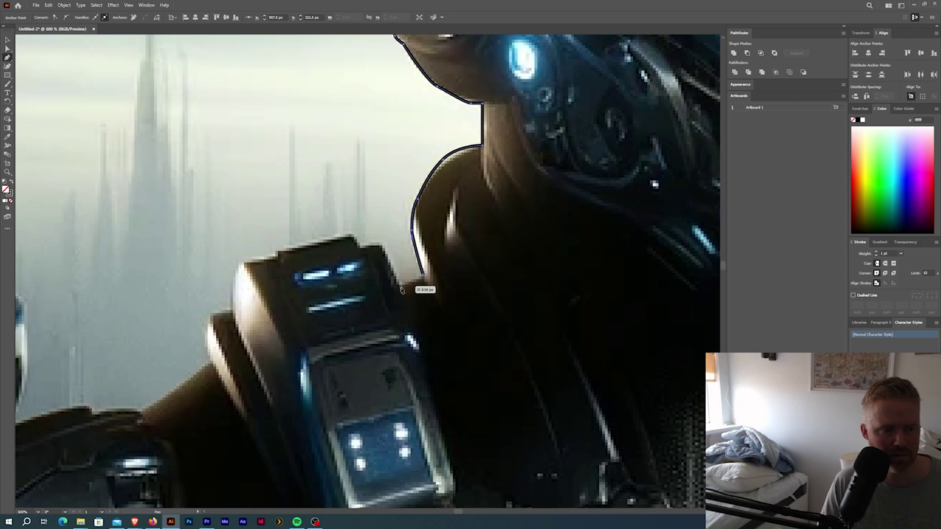
# Step: Undo the misplaced anchors at the collar's base and trace the gap up to the left-hand shoulder strap module's top corner
pyautogui.moveTo(402, 291); pyautogui.dragTo(424, 261)
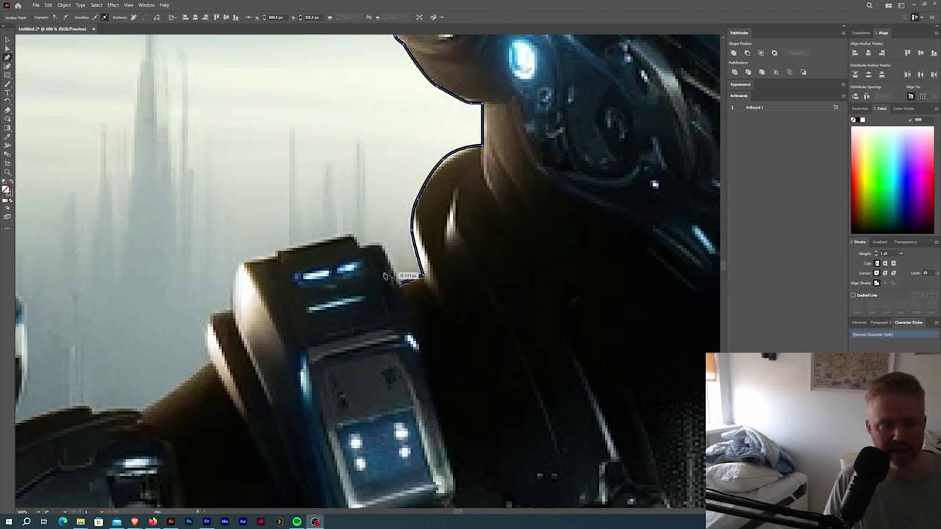
pyautogui.moveTo(384, 275); pyautogui.dragTo(399, 281)
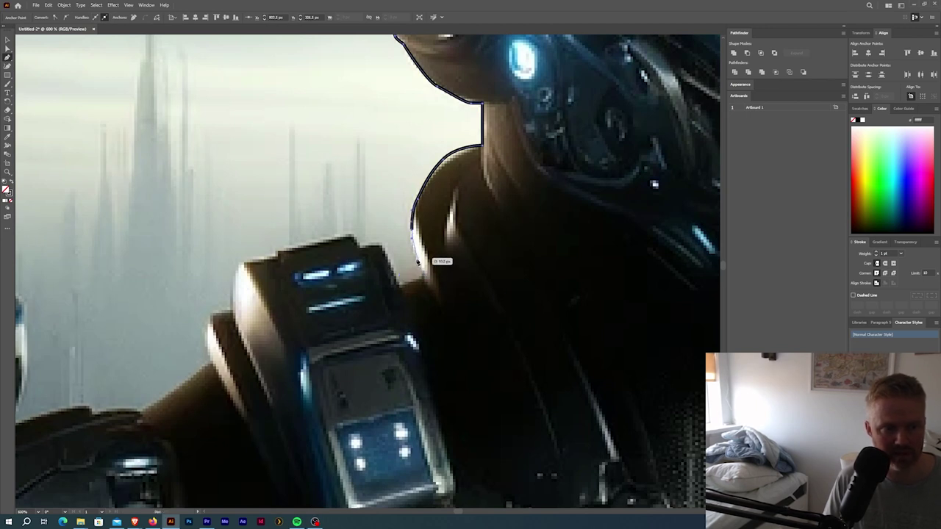
pyautogui.click(424, 276)
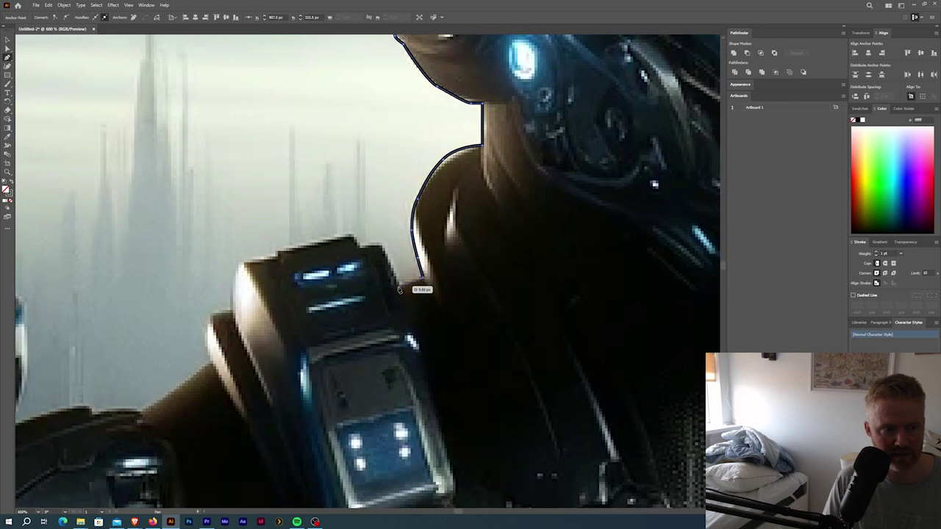
pyautogui.click(397, 286)
pyautogui.click(384, 246)
pyautogui.click(361, 245)
pyautogui.click(356, 235)
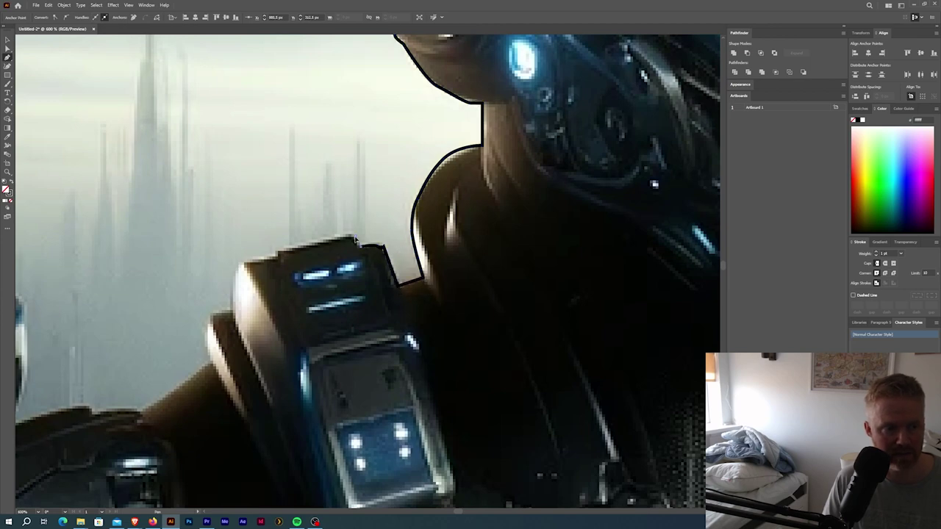
# Step: Trace over the top of the strap module, down its outer side and around the small plate behind it
pyautogui.click(272, 255)
pyautogui.click(243, 263)
pyautogui.click(233, 304)
pyautogui.moveTo(216, 314); pyautogui.dragTo(328, 109)
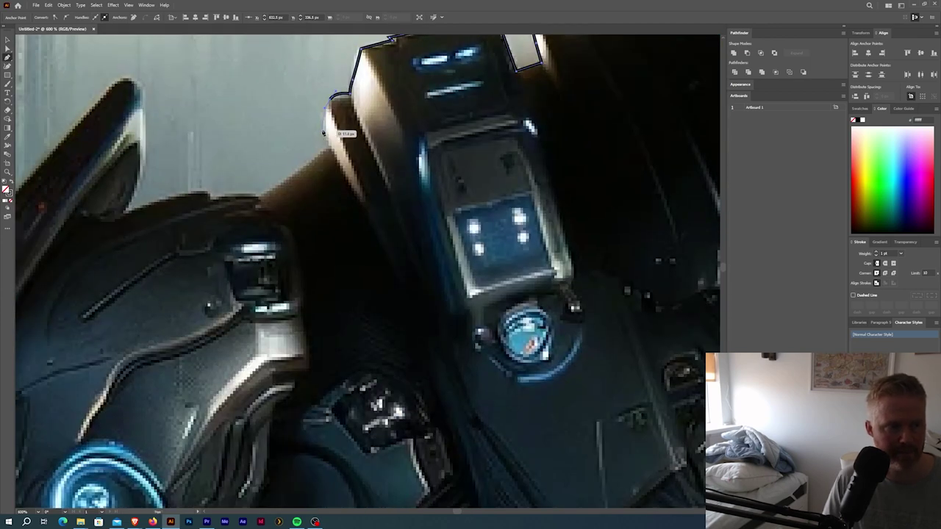
pyautogui.click(323, 128)
pyautogui.click(329, 151)
# Step: Continue the path down the sloping shoulder and along the upper edge of the left-hand shoulder armour toward its fin
pyautogui.click(266, 195)
pyautogui.click(254, 193)
pyautogui.click(215, 198)
pyautogui.click(209, 193)
pyautogui.moveTo(209, 193); pyautogui.dragTo(389, 192)
pyautogui.click(344, 197)
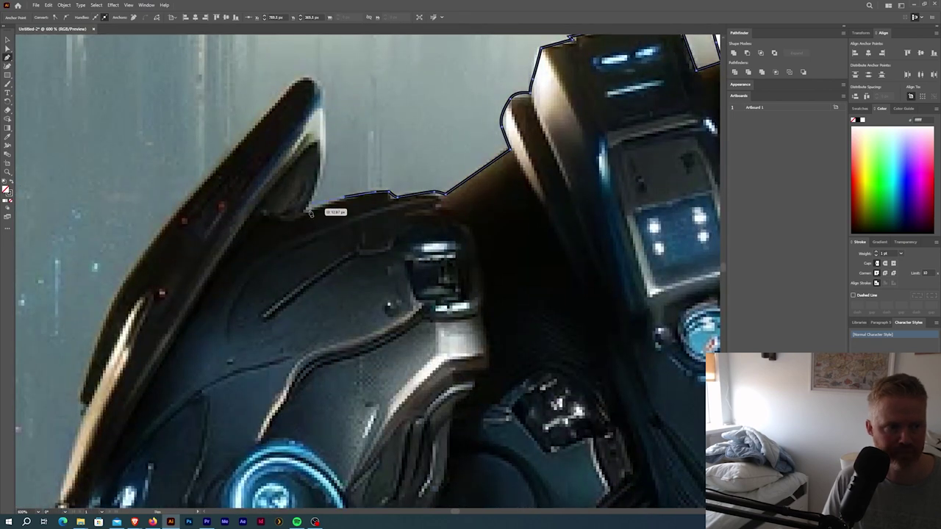
# Step: Outline the left-hand shoulder fin up its inner edge, around the pointed tip and down the start of its outer edge
pyautogui.click(308, 210)
pyautogui.click(327, 158)
pyautogui.click(328, 95)
pyautogui.click(309, 78)
pyautogui.moveTo(294, 85); pyautogui.dragTo(403, 42)
pyautogui.click(250, 209)
# Step: Trace the fin's outer edge down past the small notch and along the bright strip of the shoulder plate
pyautogui.moveTo(250, 208); pyautogui.dragTo(328, 61)
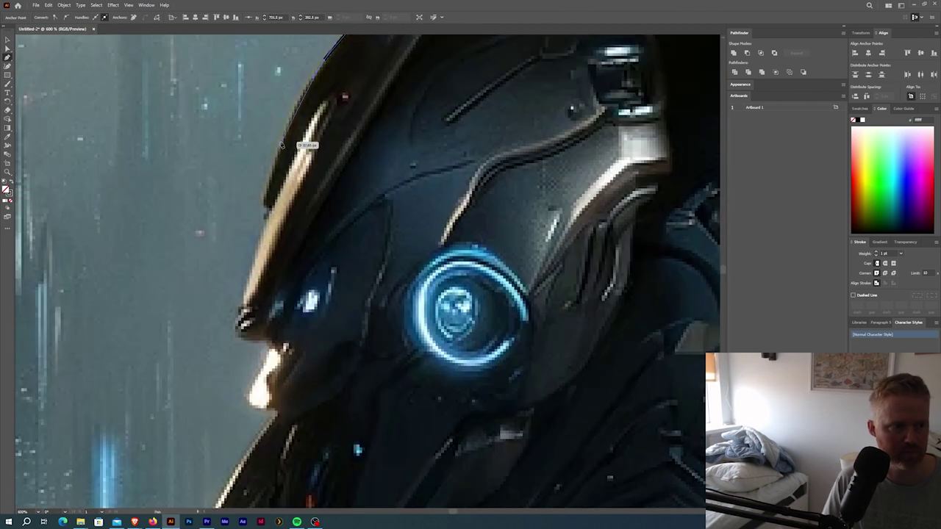
pyautogui.click(282, 147)
pyautogui.click(264, 208)
pyautogui.click(270, 213)
pyautogui.click(250, 284)
# Step: Trace around the shoulder plate's rounded lower end and the glowing tip beneath it to the top of the arm
pyautogui.moveTo(248, 288); pyautogui.dragTo(284, 96)
pyautogui.click(280, 121)
pyautogui.click(275, 142)
pyautogui.click(308, 153)
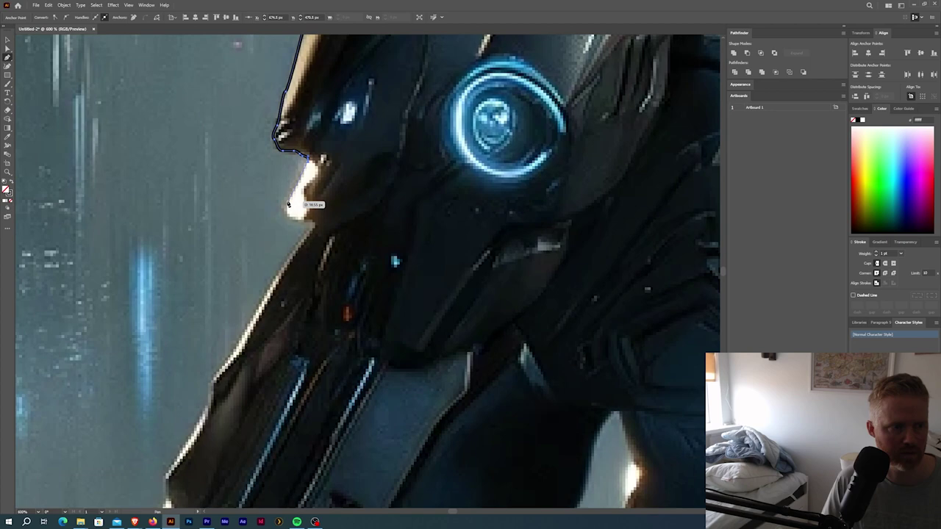
pyautogui.click(286, 211)
pyautogui.click(308, 222)
# Step: Trace the bright outer edge of the left-hand upper arm from the shoulder plate down to the first corner
pyautogui.scroll(-2, 350, 241)
pyautogui.moveTo(373, 188); pyautogui.dragTo(301, 190)
pyautogui.scroll(2, 386, 236)
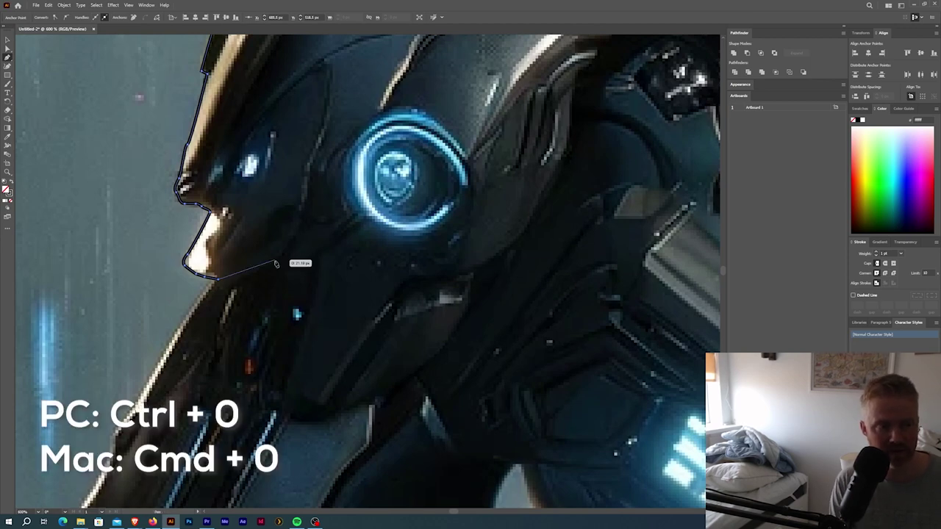
pyautogui.hotkey('ctrl', '0')
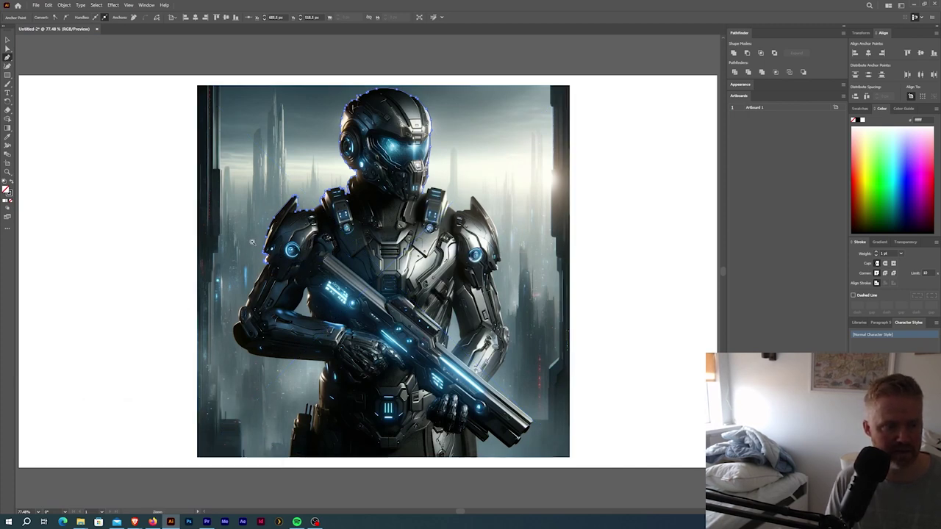
pyautogui.scroll(6, 272, 269)
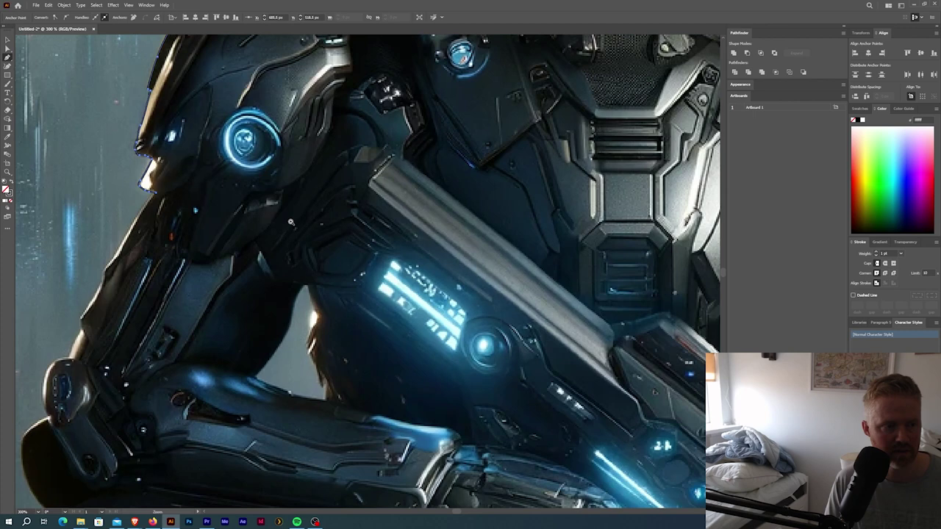
pyautogui.scroll(2, 312, 242)
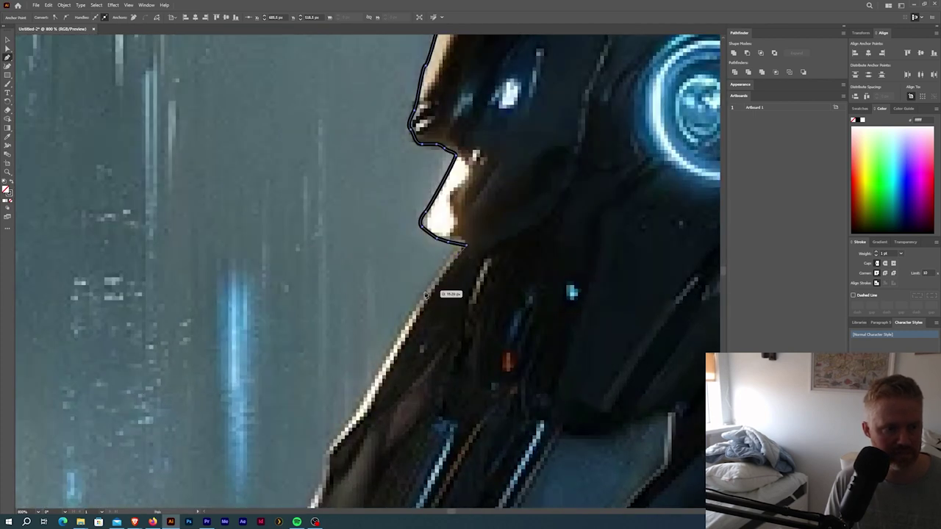
pyautogui.click(422, 298)
pyautogui.moveTo(412, 345); pyautogui.dragTo(465, 146)
pyautogui.click(416, 205)
pyautogui.click(400, 224)
pyautogui.click(383, 244)
# Step: Continue the path down the upper arm's lower section to the end of its bright edge above the elbow
pyautogui.click(377, 259)
pyautogui.click(366, 304)
pyautogui.click(332, 350)
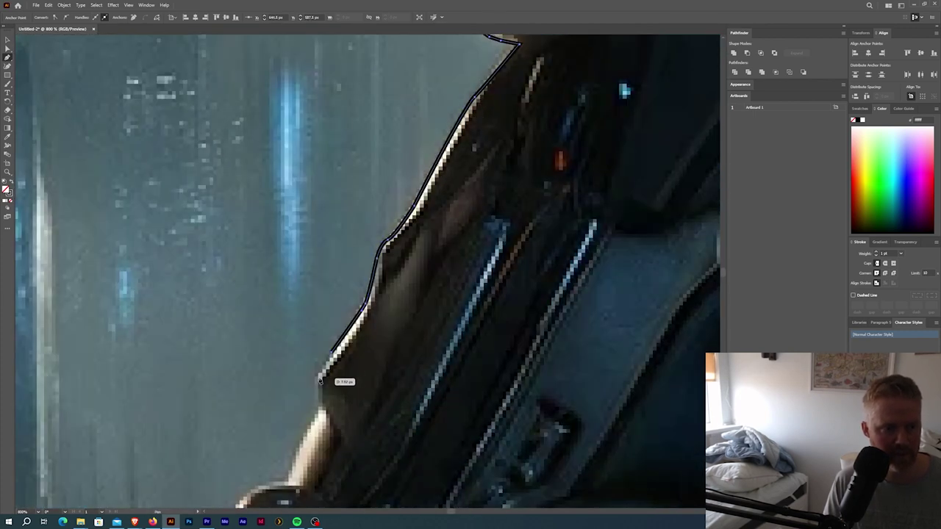
pyautogui.click(319, 380)
pyautogui.moveTo(345, 410); pyautogui.dragTo(352, 192)
pyautogui.keyDown('ctrl'); pyautogui.keyDown('alt'); pyautogui.click(348, 258); pyautogui.keyUp('alt'); pyautogui.keyUp('ctrl')
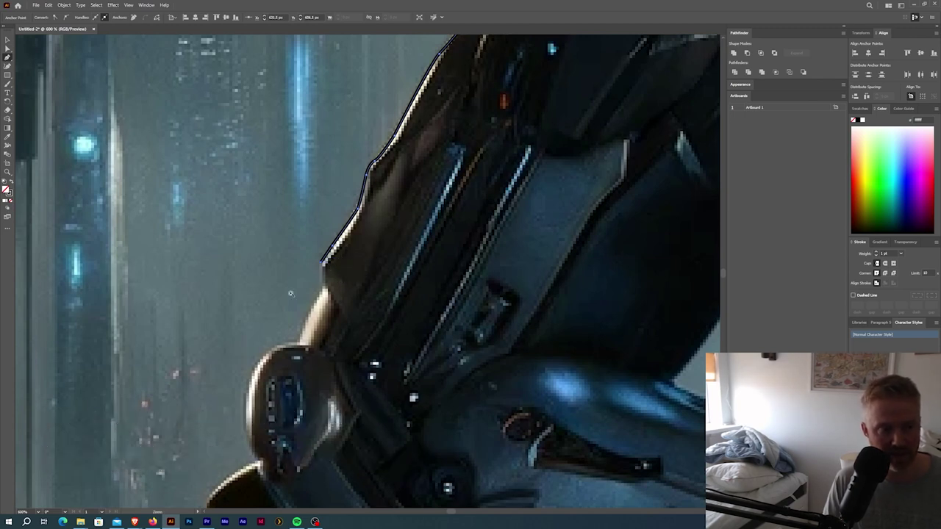
pyautogui.keyDown('ctrl'); pyautogui.click(322, 277); pyautogui.keyUp('ctrl')
pyautogui.keyDown('ctrl'); pyautogui.click(324, 278); pyautogui.keyUp('ctrl')
pyautogui.keyDown('ctrl'); pyautogui.click(430, 282); pyautogui.keyUp('ctrl')
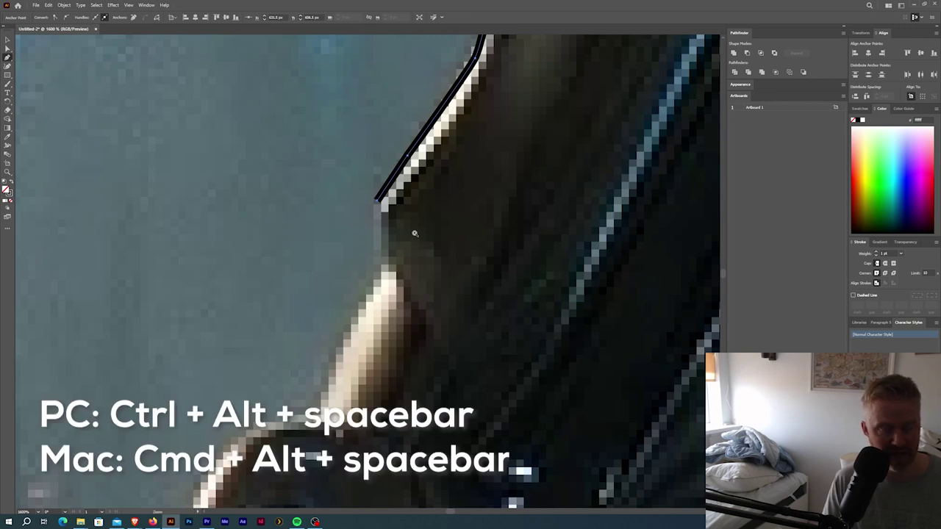
pyautogui.keyDown('ctrl'); pyautogui.keyDown('alt'); pyautogui.click(403, 252); pyautogui.keyUp('alt'); pyautogui.keyUp('ctrl')
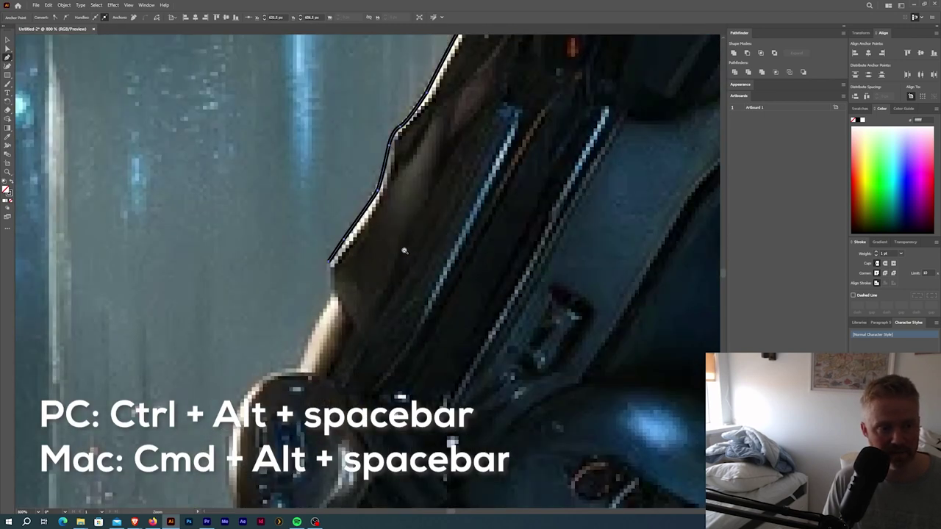
pyautogui.keyDown('ctrl'); pyautogui.keyDown('alt'); pyautogui.click(357, 276); pyautogui.keyUp('alt'); pyautogui.keyUp('ctrl')
pyautogui.keyDown('ctrl'); pyautogui.keyDown('alt'); pyautogui.click(357, 275); pyautogui.keyUp('alt'); pyautogui.keyUp('ctrl')
pyautogui.keyDown('ctrl'); pyautogui.click(356, 283); pyautogui.keyUp('ctrl')
pyautogui.keyDown('ctrl'); pyautogui.click(356, 282); pyautogui.keyUp('ctrl')
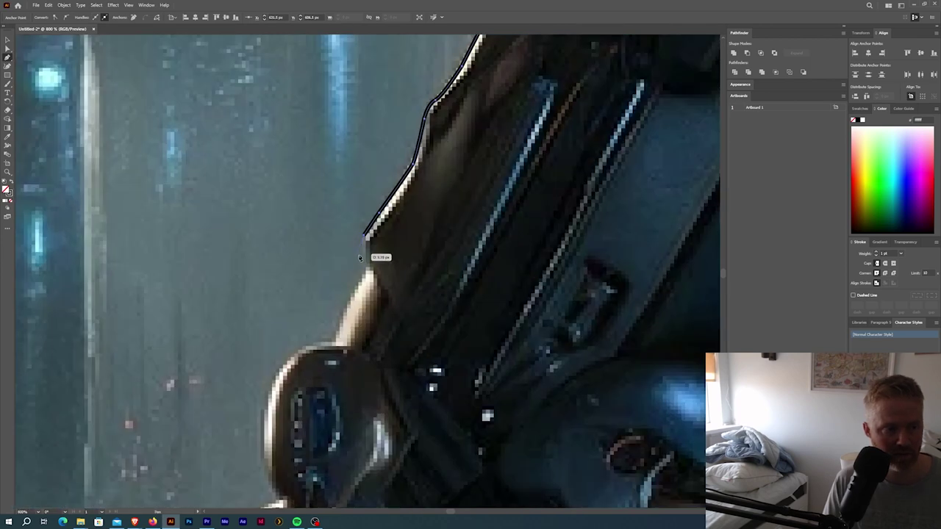
# Step: Trace the short strip above the elbow and curve the path around the rounded elbow pad to its lower notch
pyautogui.click(359, 257)
pyautogui.click(361, 276)
pyautogui.moveTo(336, 339); pyautogui.dragTo(360, 169)
pyautogui.click(415, 140)
pyautogui.moveTo(343, 225); pyautogui.dragTo(342, 283)
pyautogui.click(362, 300)
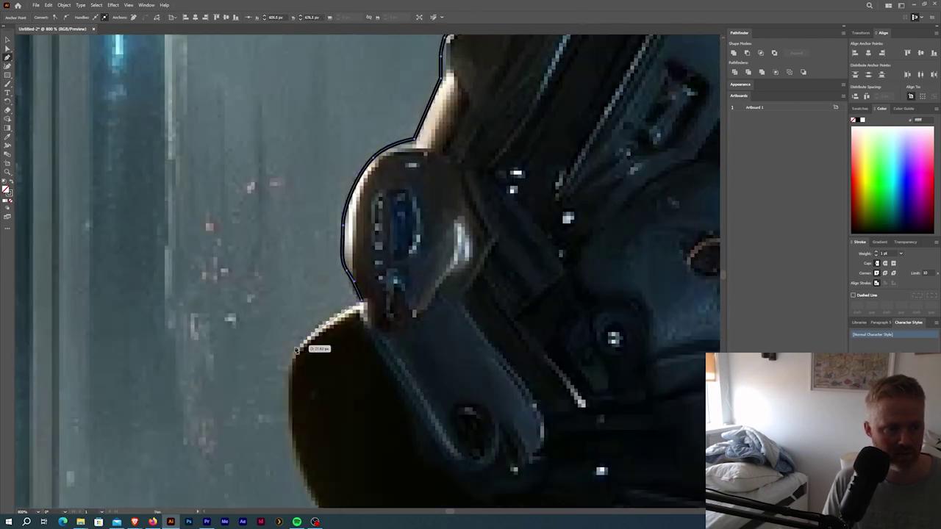
# Step: Curve the path around the dark back of the elbow to the small step under the forearm
pyautogui.moveTo(296, 351); pyautogui.dragTo(291, 362)
pyautogui.moveTo(289, 383); pyautogui.dragTo(290, 412)
pyautogui.moveTo(297, 386); pyautogui.dragTo(278, 130)
pyautogui.moveTo(298, 241); pyautogui.dragTo(330, 286)
pyautogui.moveTo(371, 324); pyautogui.dragTo(389, 330)
pyautogui.click(416, 343)
pyautogui.click(432, 369)
# Step: Trace the underside of the left-hand forearm across to where it meets the torso
pyautogui.moveTo(456, 372); pyautogui.dragTo(194, 264)
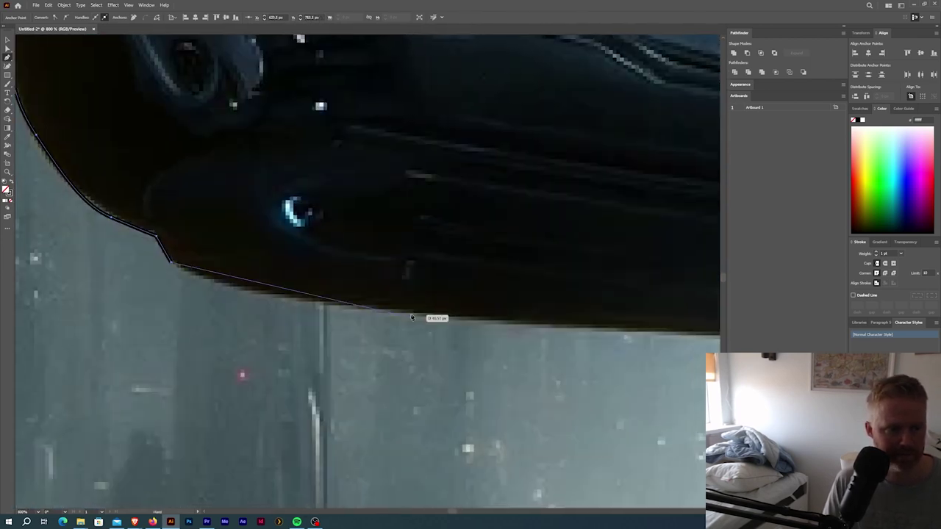
pyautogui.moveTo(403, 315); pyautogui.dragTo(561, 326)
pyautogui.moveTo(596, 295); pyautogui.dragTo(190, 306)
pyautogui.click(421, 356)
pyautogui.moveTo(449, 354); pyautogui.dragTo(449, 161)
pyautogui.click(548, 170)
# Step: Trace the torso's outer edge from beneath the forearm down to the belt gear
pyautogui.click(551, 227)
pyautogui.moveTo(526, 253); pyautogui.dragTo(525, 270)
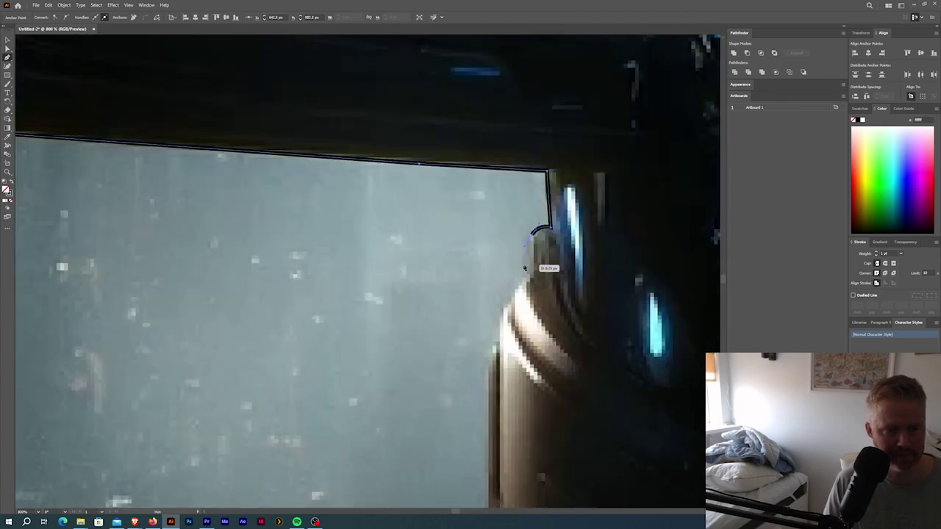
pyautogui.click(525, 284)
pyautogui.moveTo(502, 305); pyautogui.dragTo(518, 167)
pyautogui.click(515, 301)
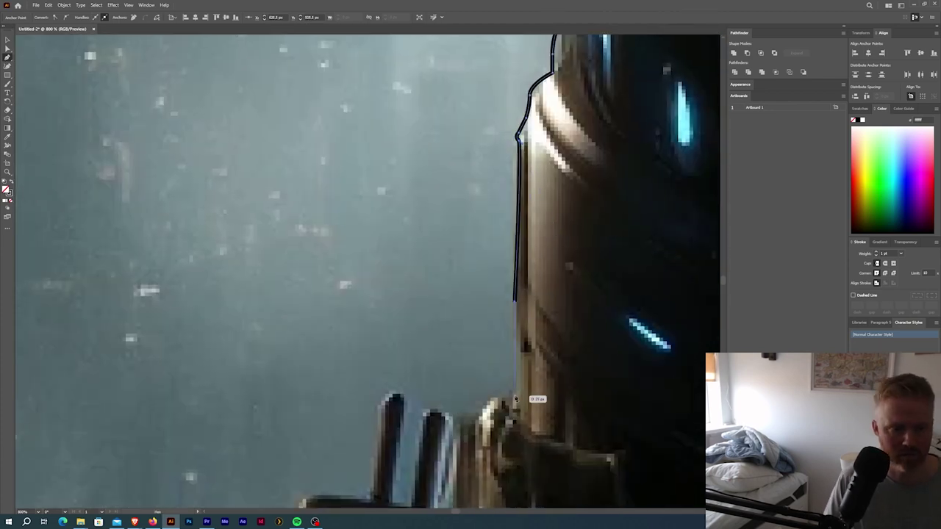
pyautogui.click(515, 402)
# Step: Trace over the top of the belt gear and down into the narrow gap beside the pouch
pyautogui.click(482, 408)
pyautogui.click(457, 417)
pyautogui.moveTo(455, 416); pyautogui.dragTo(364, 236)
pyautogui.scroll(-2, 360, 239)
pyautogui.scroll(1, 306, 305)
pyautogui.click(365, 393)
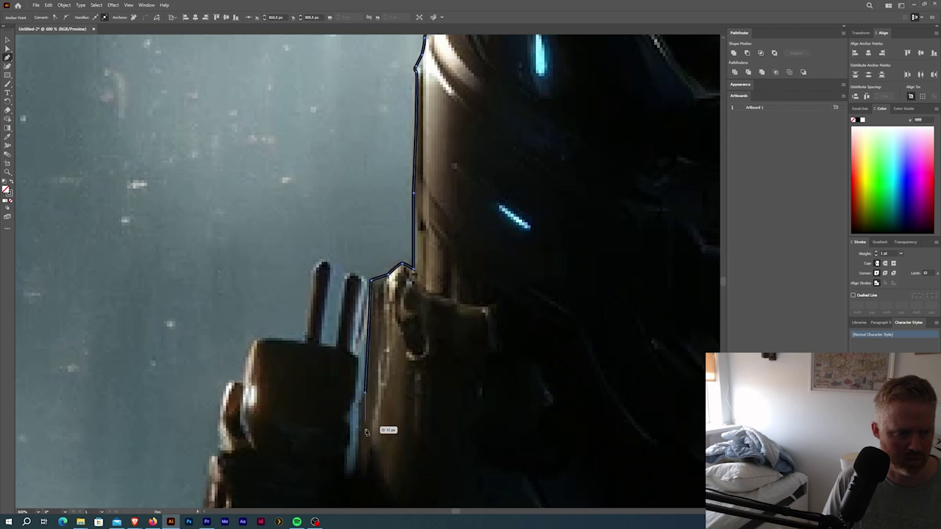
pyautogui.click(357, 463)
pyautogui.click(351, 463)
# Step: Trace up the pouch side of the gap and outline the two upright prongs on top of the pouch
pyautogui.click(358, 386)
pyautogui.click(360, 356)
pyautogui.click(353, 352)
pyautogui.click(364, 279)
pyautogui.click(347, 277)
pyautogui.click(339, 345)
pyautogui.click(324, 344)
pyautogui.click(329, 265)
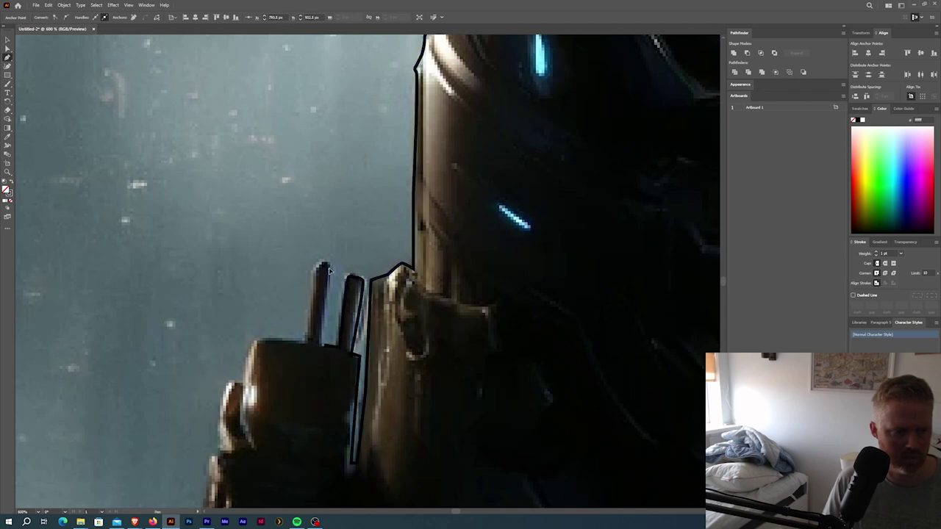
pyautogui.click(313, 273)
pyautogui.click(307, 345)
# Step: Trace the pouch's upper edge and corner, then down its stepped outer side
pyautogui.moveTo(304, 347); pyautogui.dragTo(478, 238)
pyautogui.click(429, 233)
pyautogui.click(422, 272)
pyautogui.click(406, 276)
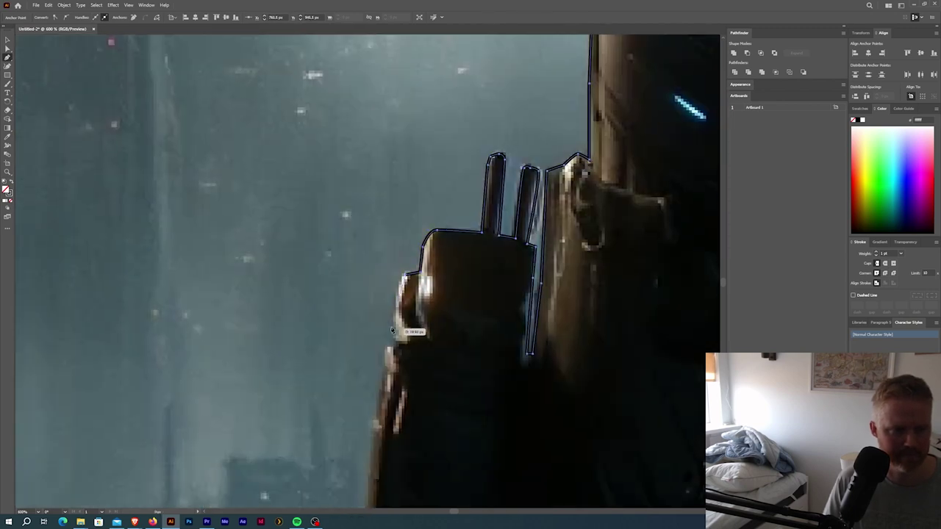
pyautogui.click(396, 327)
pyautogui.click(387, 353)
# Step: Continue the path down to the image's lower edge and run it along that edge to the right-hand leg
pyautogui.moveTo(399, 376); pyautogui.dragTo(372, 157)
pyautogui.click(350, 197)
pyautogui.click(339, 353)
pyautogui.scroll(-2, 340, 353)
pyautogui.moveTo(700, 318); pyautogui.dragTo(173, 272)
pyautogui.scroll(-4, 517, 305)
pyautogui.scroll(4, 294, 309)
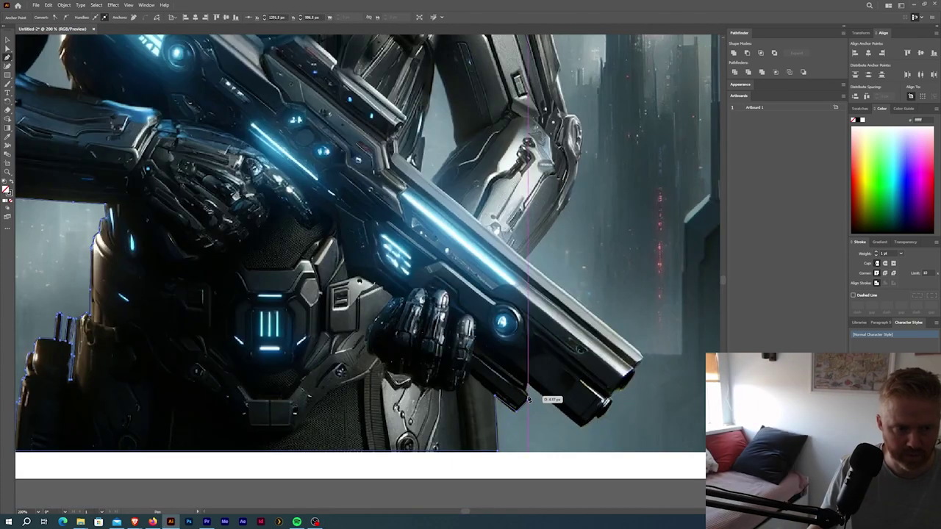
# Step: Outline the rifle's muzzle end and continue the path up the barrel's upper edge to the right-hand forearm
pyautogui.scroll(3, 580, 425)
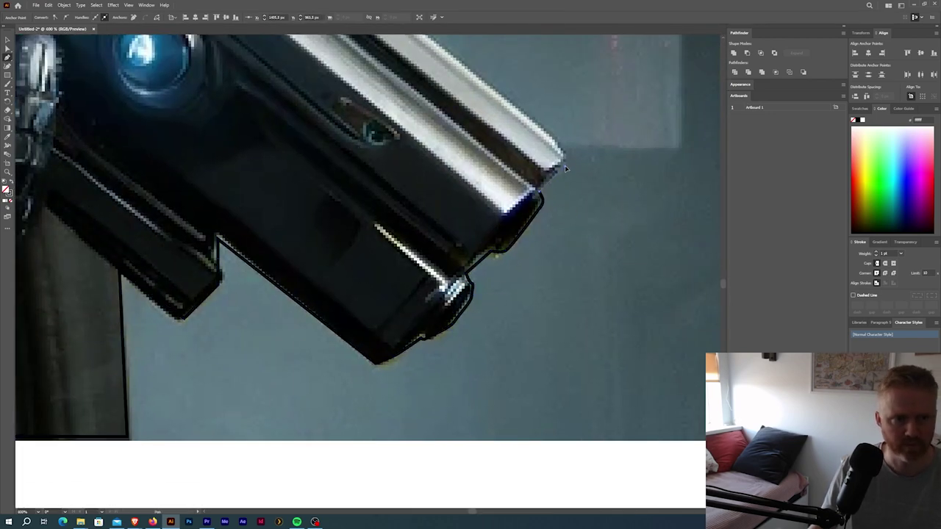
pyautogui.moveTo(563, 160); pyautogui.dragTo(644, 403)
pyautogui.click(413, 203)
pyautogui.moveTo(401, 177); pyautogui.dragTo(530, 366)
pyautogui.click(418, 294)
# Step: Curve the path up the outer edge of the right-hand forearm and around the elbow pad
pyautogui.moveTo(538, 141); pyautogui.dragTo(554, 118)
pyautogui.moveTo(554, 117); pyautogui.dragTo(470, 395)
pyautogui.click(497, 273)
pyautogui.moveTo(513, 230); pyautogui.dragTo(508, 314)
pyautogui.click(508, 265)
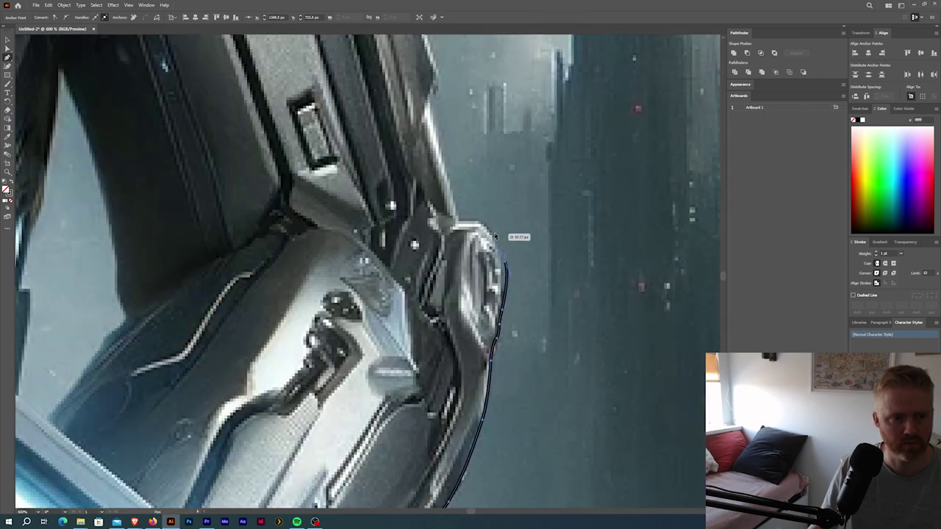
pyautogui.click(489, 228)
pyautogui.click(463, 224)
# Step: Trace the outer edge of the right-hand upper arm from the elbow up to beneath the shoulder armour
pyautogui.moveTo(463, 225); pyautogui.dragTo(518, 405)
pyautogui.click(485, 286)
pyautogui.click(499, 263)
pyautogui.click(469, 179)
pyautogui.click(468, 139)
pyautogui.moveTo(468, 139); pyautogui.dragTo(493, 372)
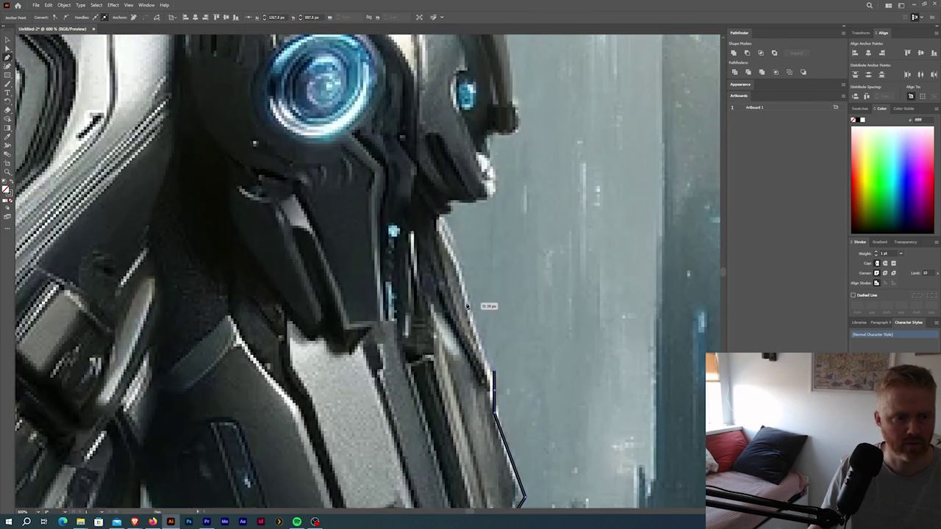
pyautogui.click(468, 307)
pyautogui.click(444, 218)
# Step: Outline the lower tip of the right-hand shoulder armour up to the notch below its protruding block
pyautogui.click(449, 204)
pyautogui.click(488, 198)
pyautogui.click(493, 181)
pyautogui.moveTo(495, 165); pyautogui.dragTo(491, 263)
pyautogui.click(486, 238)
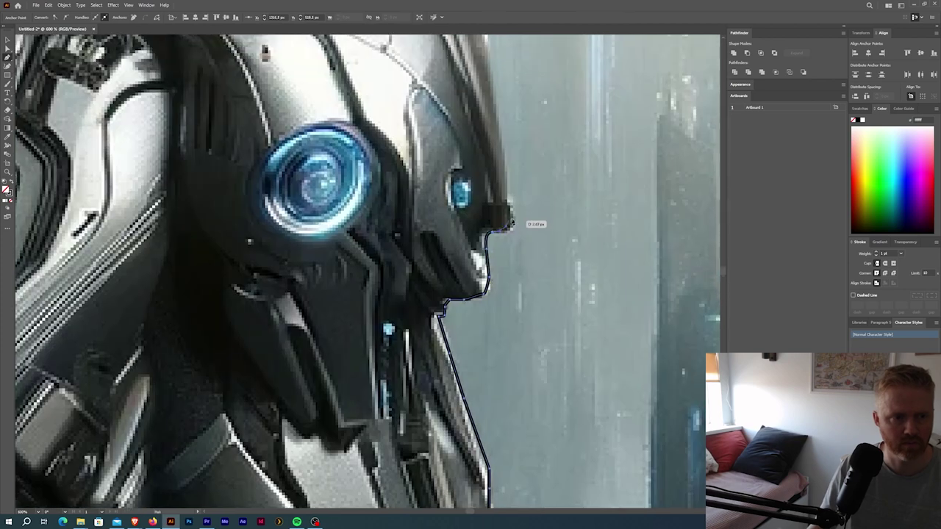
# Step: Trace around the protruding block and up the curved outer edge of the right-hand shoulder plate toward the fin's tip
pyautogui.click(510, 223)
pyautogui.click(509, 168)
pyautogui.moveTo(506, 134); pyautogui.dragTo(509, 322)
pyautogui.click(482, 170)
pyautogui.moveTo(459, 120); pyautogui.dragTo(446, 98)
pyautogui.moveTo(446, 98); pyautogui.dragTo(520, 284)
pyautogui.click(440, 166)
pyautogui.click(383, 105)
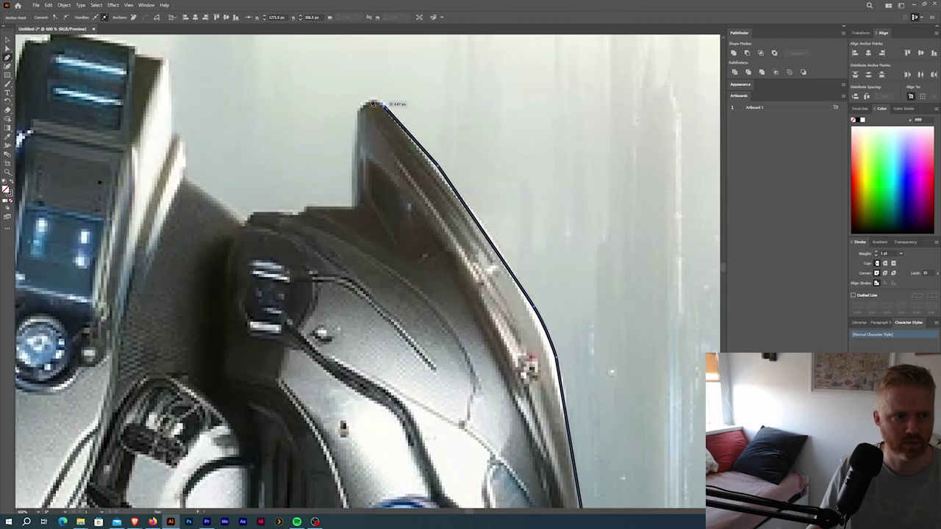
# Step: Trace around the right-hand fin's tip, down its inner edge and along the top of the shoulder armour
pyautogui.click(371, 100)
pyautogui.click(356, 109)
pyautogui.click(356, 125)
pyautogui.click(350, 207)
pyautogui.moveTo(350, 207); pyautogui.dragTo(488, 207)
pyautogui.click(443, 207)
pyautogui.click(382, 220)
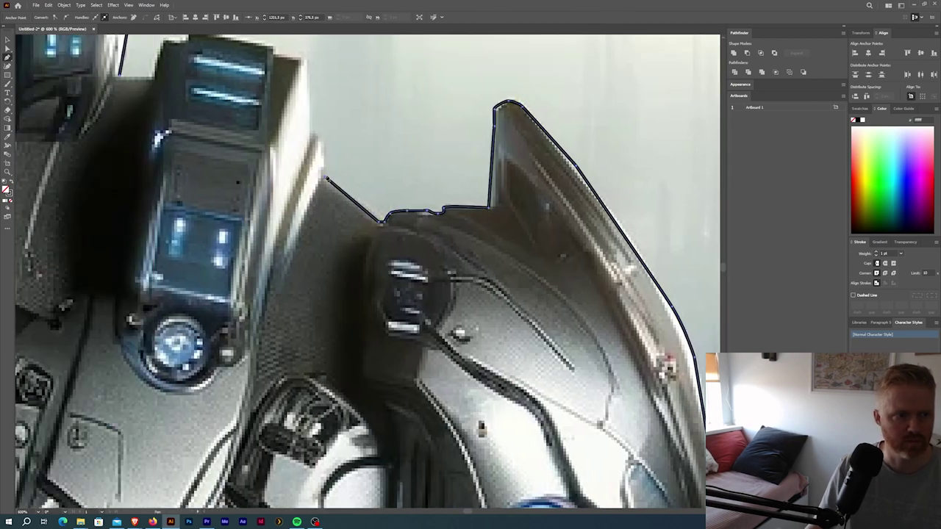
# Step: Trace around the right-hand collar block beside the neck and close the outline at its starting point under the helmet
pyautogui.moveTo(316, 83); pyautogui.dragTo(431, 255)
pyautogui.click(416, 232)
pyautogui.click(391, 224)
pyautogui.click(299, 198)
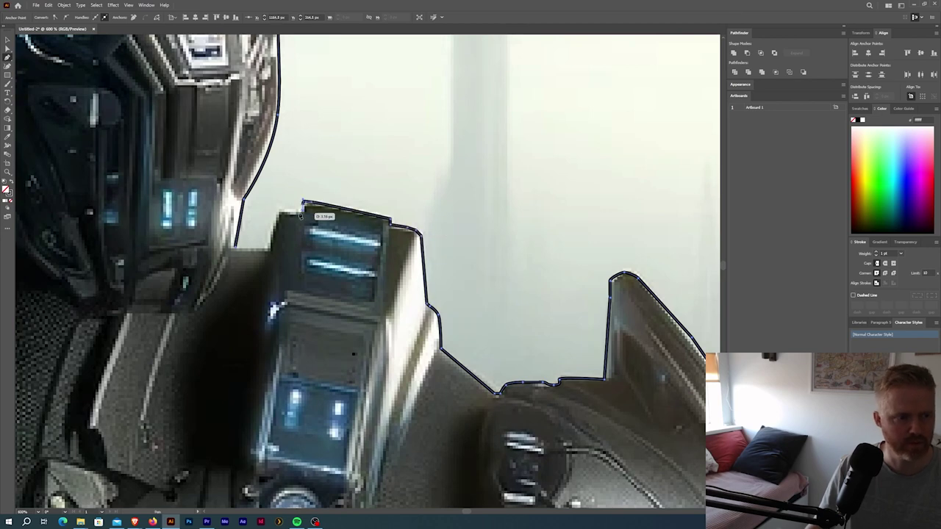
pyautogui.click(278, 219)
pyautogui.click(234, 249)
# Step: Select the finished outline around the soldier and fill it with red (ef0000)
pyautogui.moveTo(546, 284); pyautogui.dragTo(362, 259)
pyautogui.scroll(-2, 431, 281)
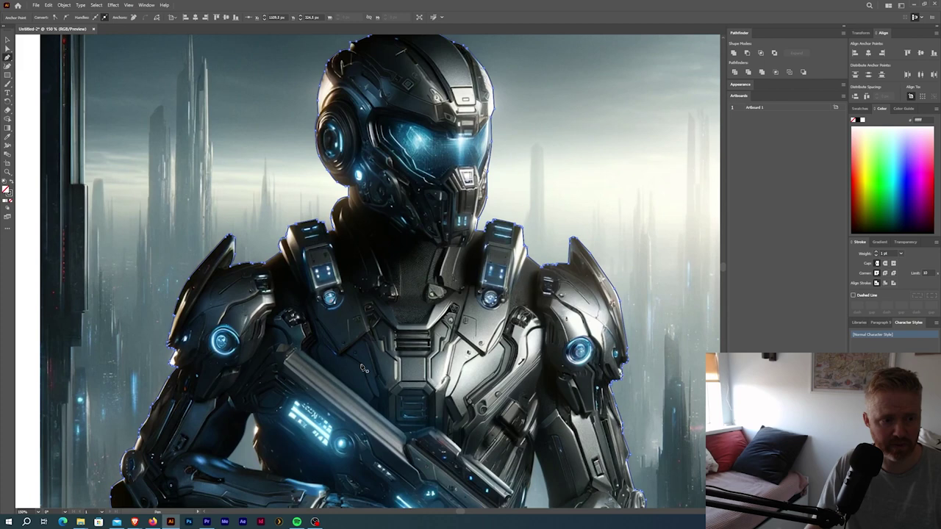
pyautogui.hotkey('ctrl', '-')
pyautogui.hotkey('ctrl', '-')
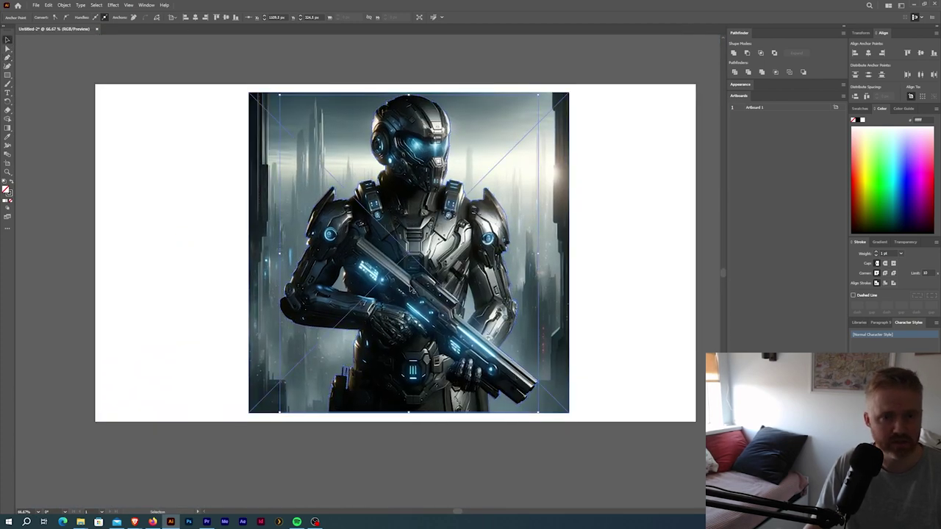
pyautogui.hotkey('ctrl', '+')
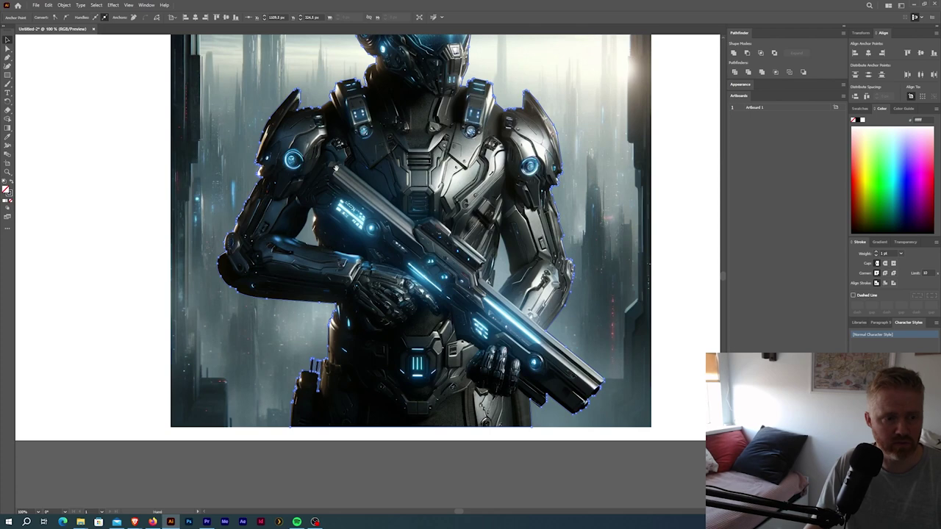
pyautogui.moveTo(336, 171); pyautogui.dragTo(359, 227)
pyautogui.moveTo(432, 194); pyautogui.dragTo(424, 261)
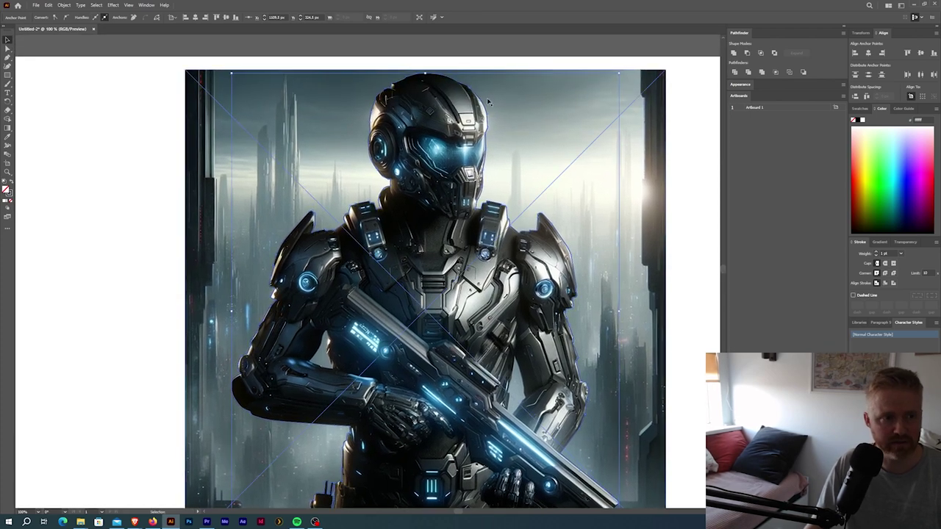
pyautogui.click(390, 65)
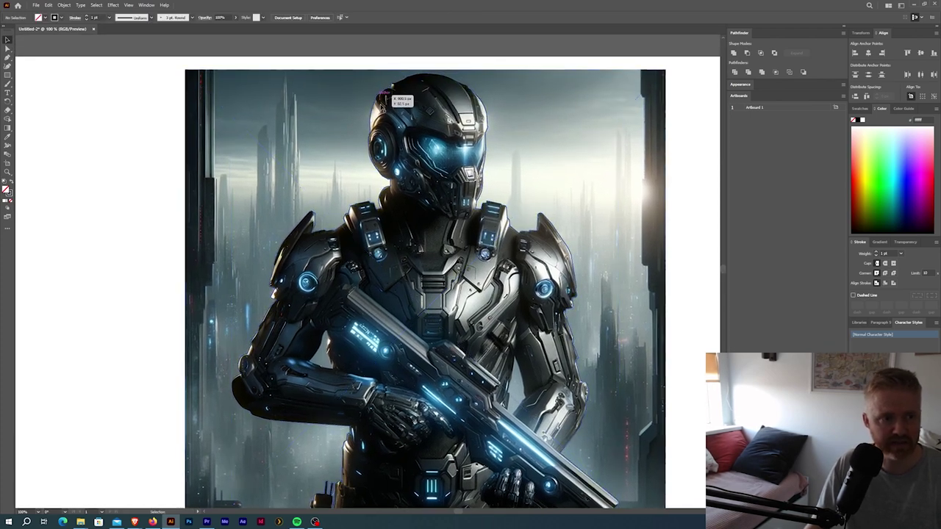
pyautogui.click(375, 107)
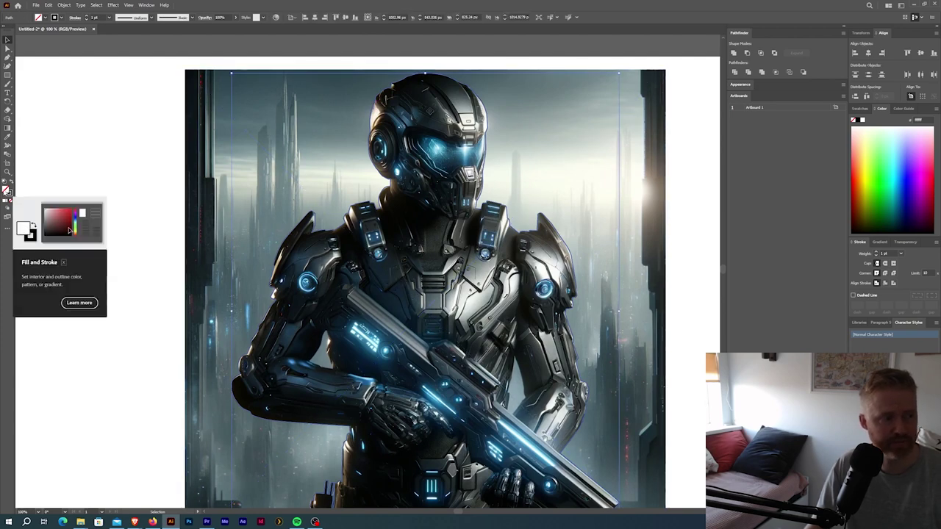
pyautogui.doubleClick(7, 190)
pyautogui.click(234, 45)
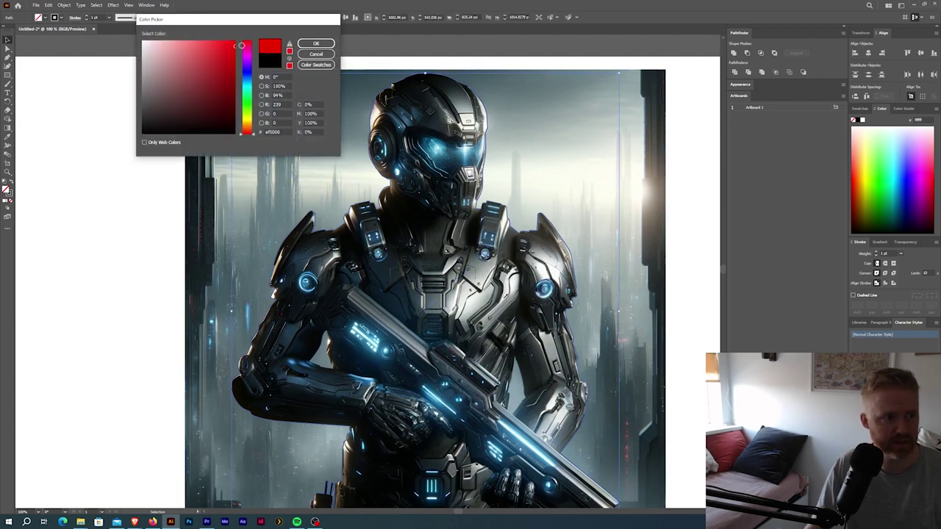
pyautogui.click(308, 44)
# Step: Remove the stroke from the red silhouette
pyautogui.moveTo(460, 280); pyautogui.dragTo(446, 245)
pyautogui.hotkey('ctrl', '-')
pyautogui.moveTo(349, 277); pyautogui.dragTo(377, 236)
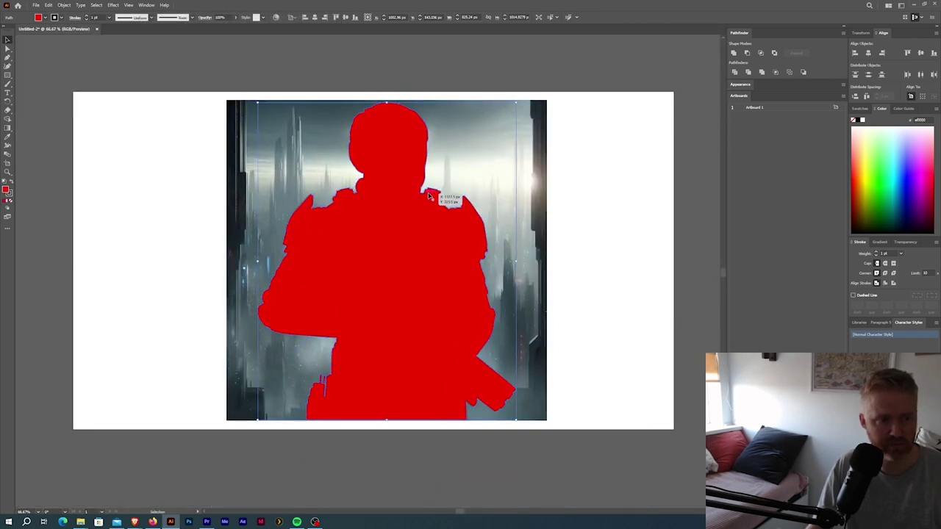
pyautogui.hotkey('ctrl', '+')
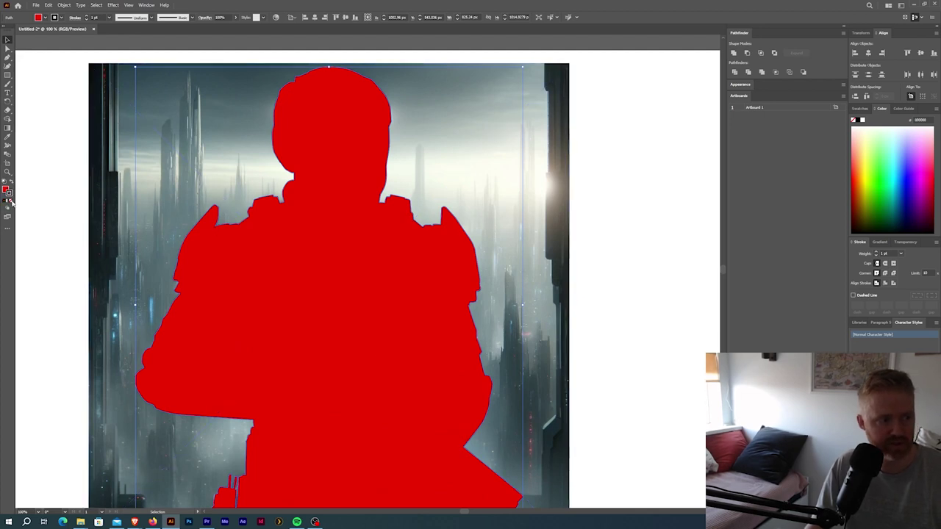
pyautogui.click(11, 201)
# Step: Select the image together with the red silhouette and make a clipping mask from them
pyautogui.moveTo(358, 186); pyautogui.dragTo(416, 262)
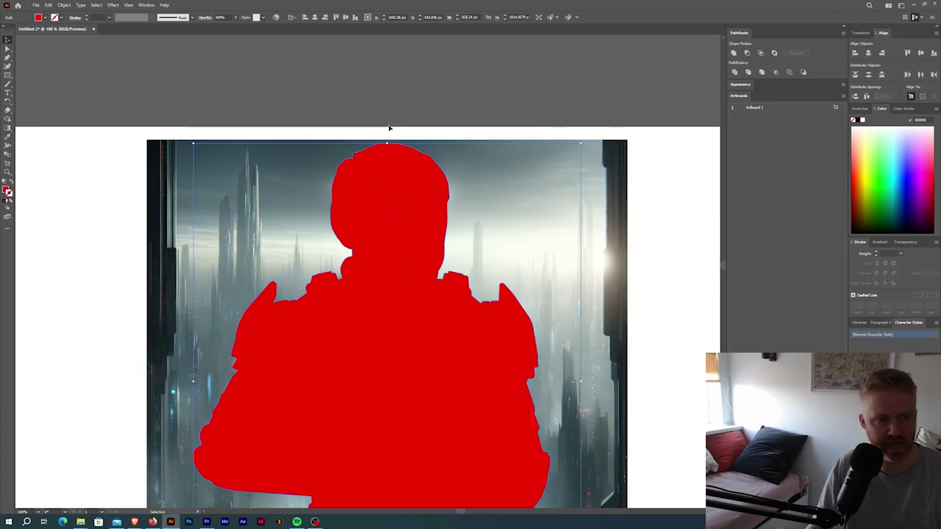
pyautogui.moveTo(374, 186); pyautogui.dragTo(408, 170)
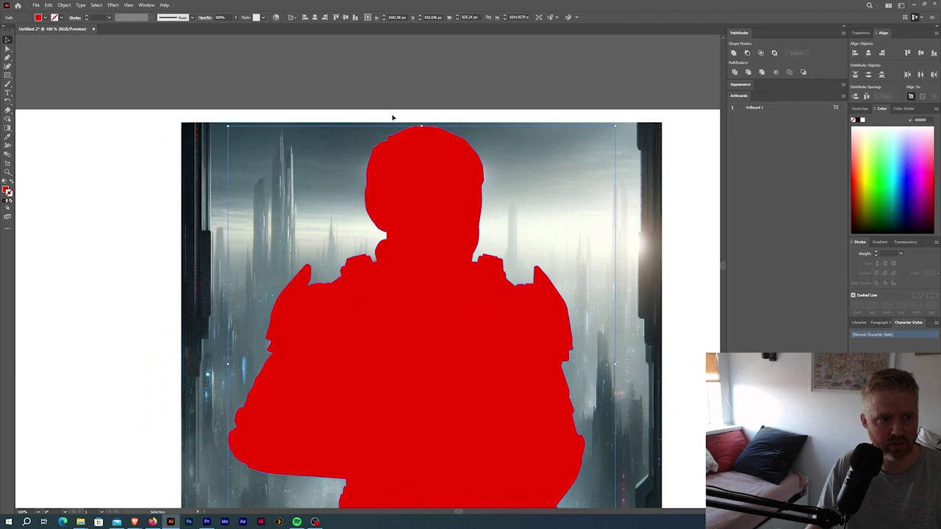
pyautogui.click(452, 225)
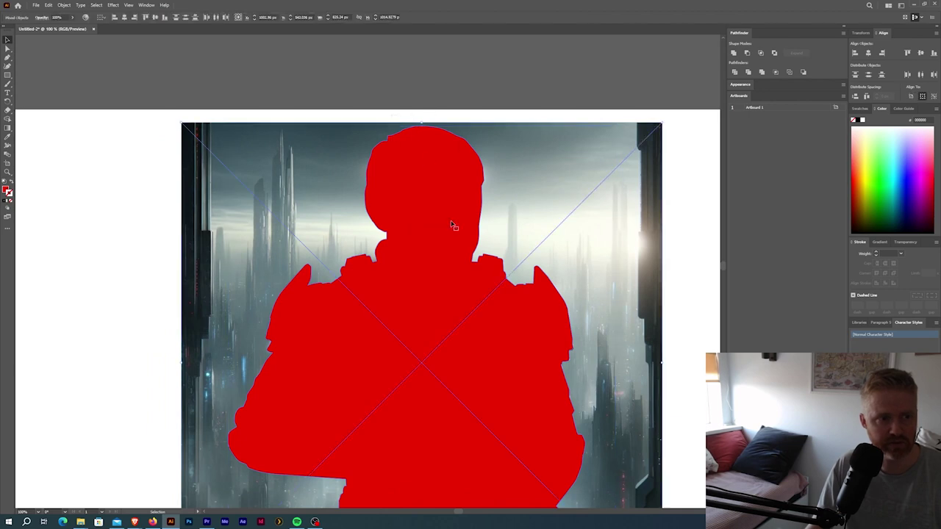
pyautogui.rightClick(414, 195)
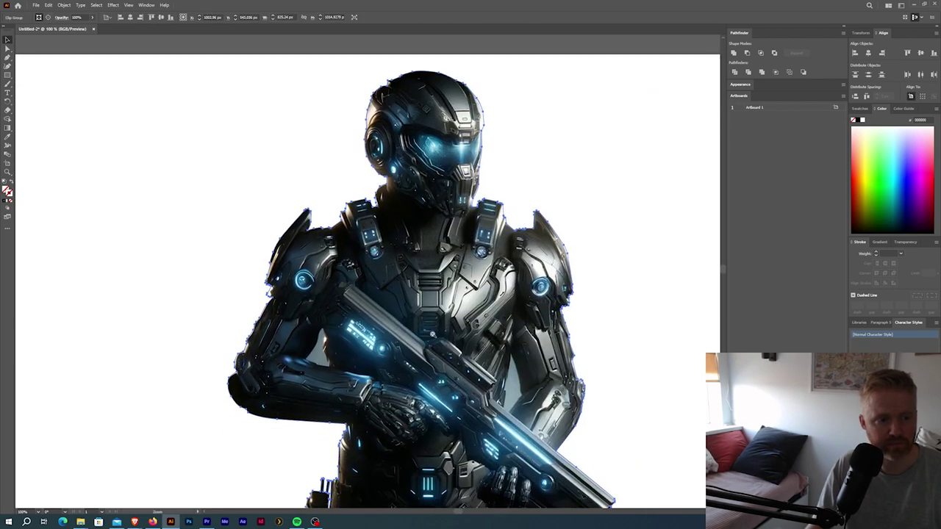
pyautogui.press('v')
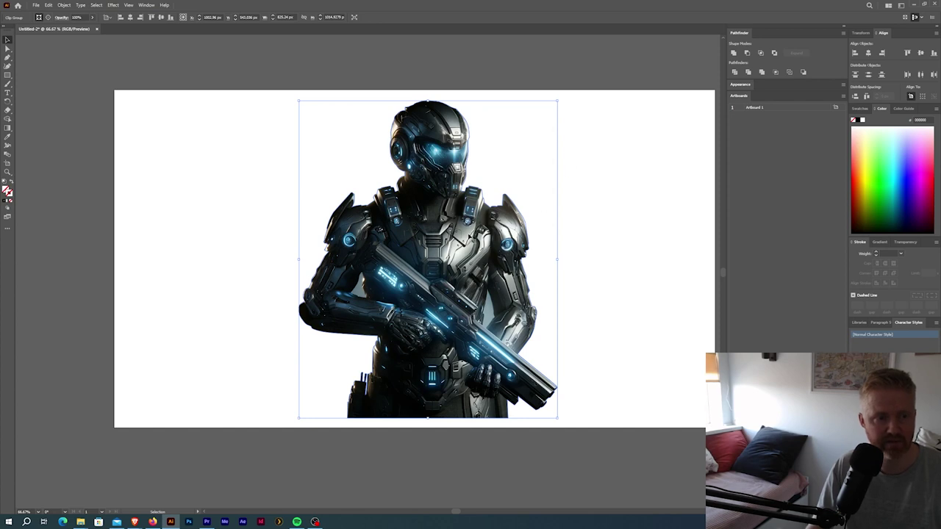
# Step: Nudge the cut-out soldier left to an X position of about 938 px
pyautogui.hotkey('shift', 'Left')
pyautogui.hotkey('shift', 'Left')
pyautogui.hotkey('shift', 'Left')
pyautogui.hotkey('shift', 'Left')
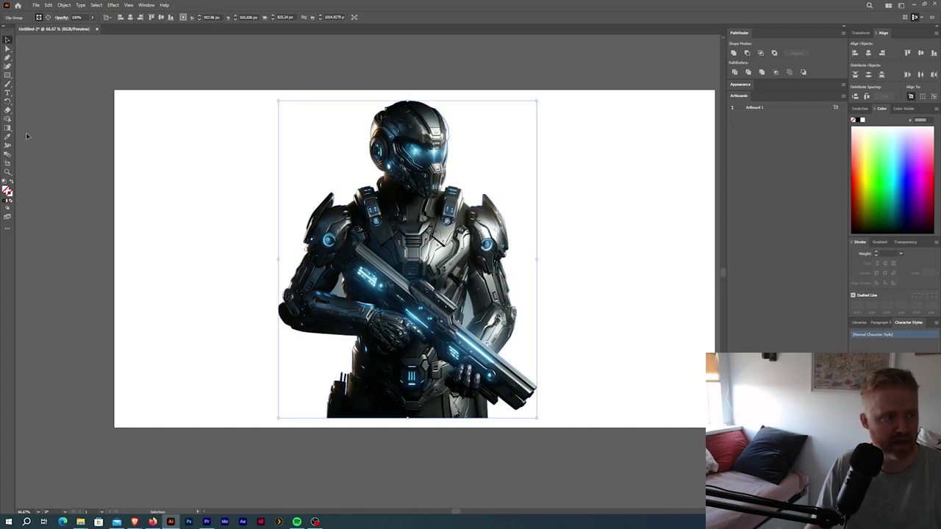
# Step: Draw a wide rectangle about 1,700 × 380 px across the soldier's torso and fill it with red
pyautogui.click(7, 76)
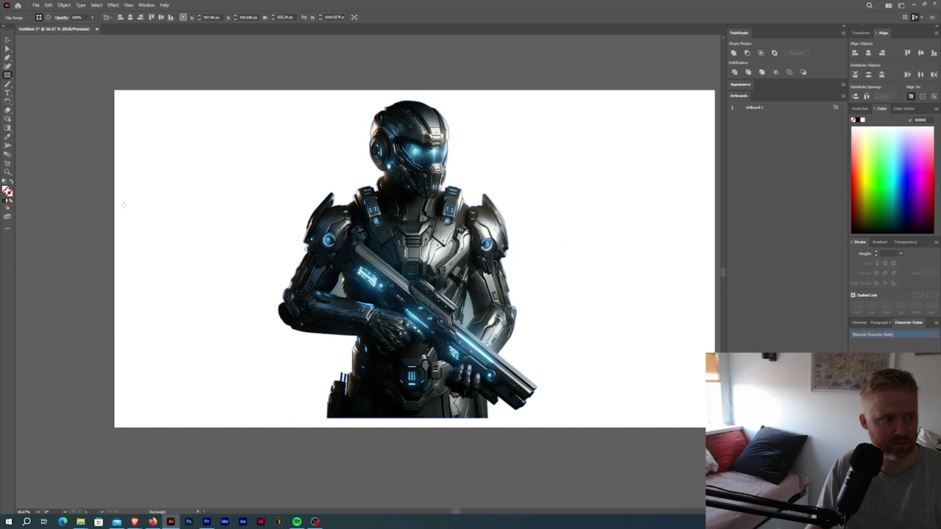
pyautogui.moveTo(124, 204)
pyautogui.mouseDown()
pyautogui.moveTo(169, 280)
pyautogui.moveTo(658, 322)
pyautogui.mouseUp()
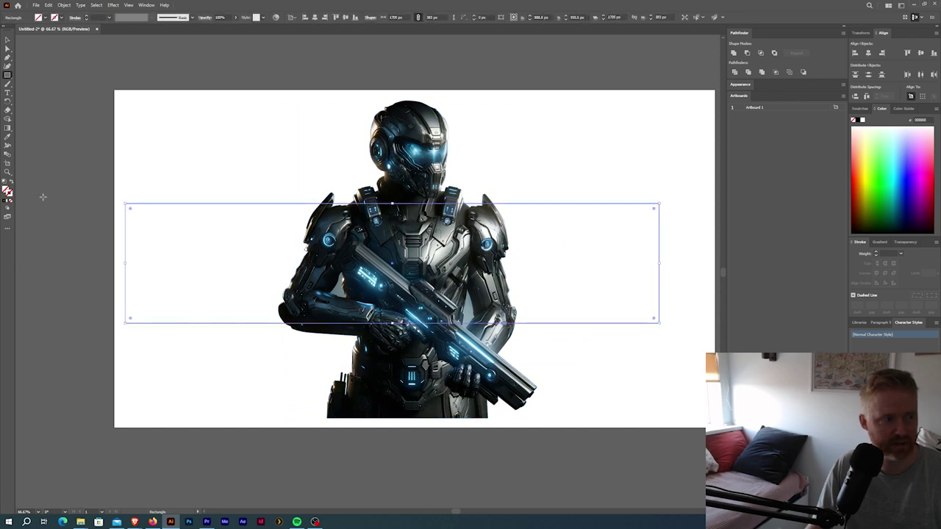
pyautogui.doubleClick(5, 191)
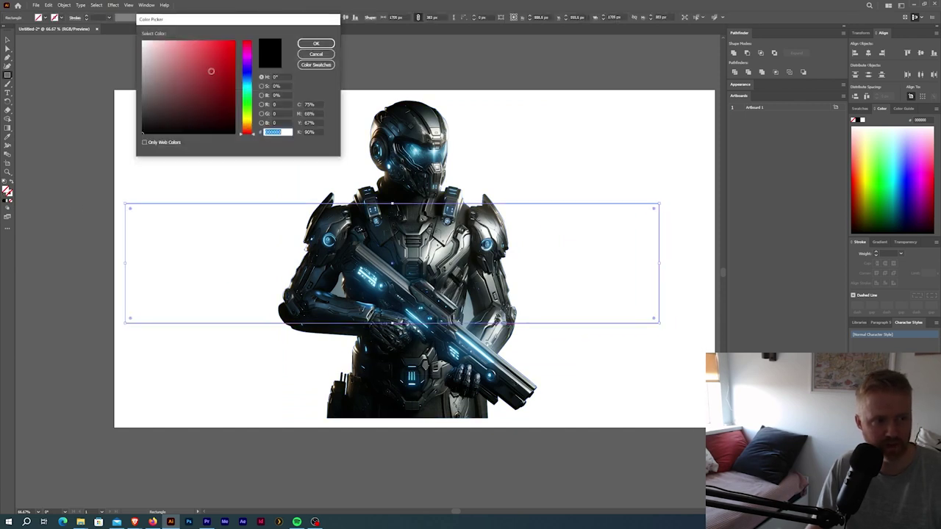
pyautogui.click(317, 44)
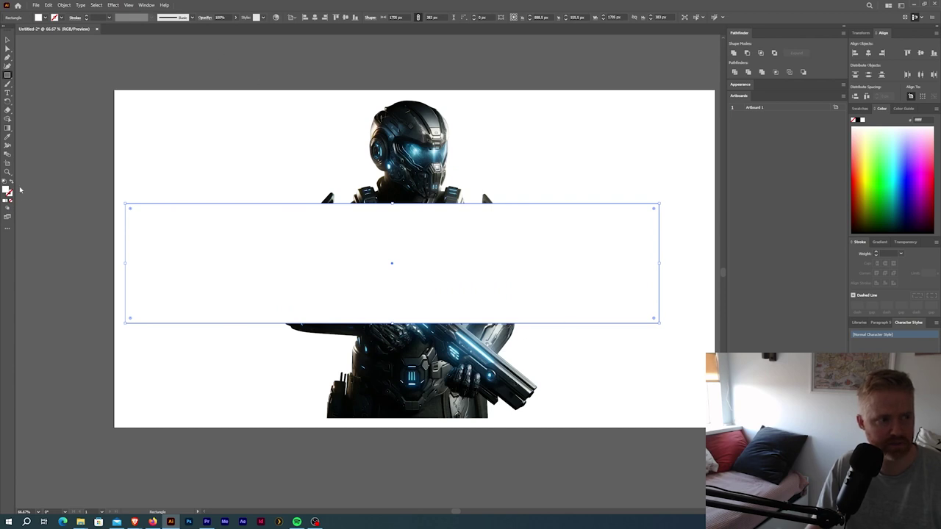
pyautogui.doubleClick(10, 194)
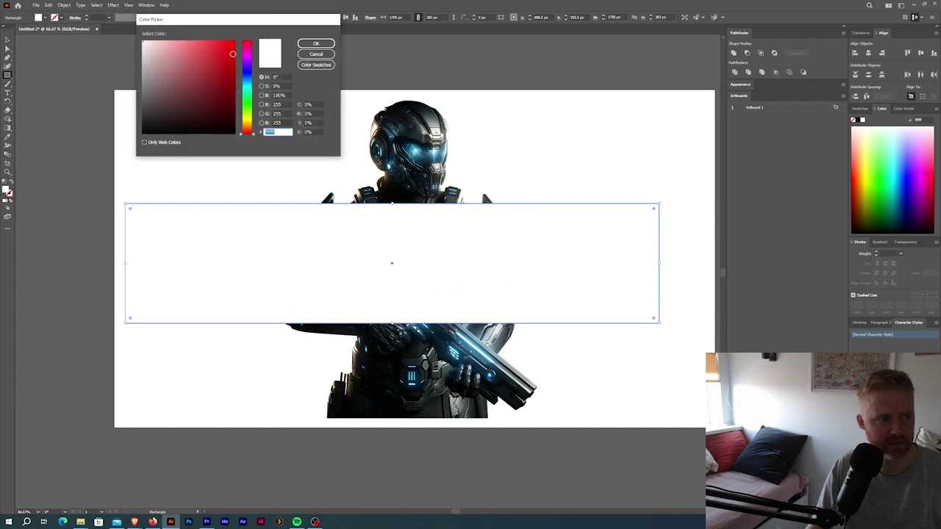
pyautogui.click(315, 43)
# Step: Shift the red rectangle slightly right and up, and send it backward behind the soldier
pyautogui.click(7, 41)
pyautogui.moveTo(395, 249); pyautogui.dragTo(416, 240)
pyautogui.rightClick(416, 240)
pyautogui.moveTo(455, 408)
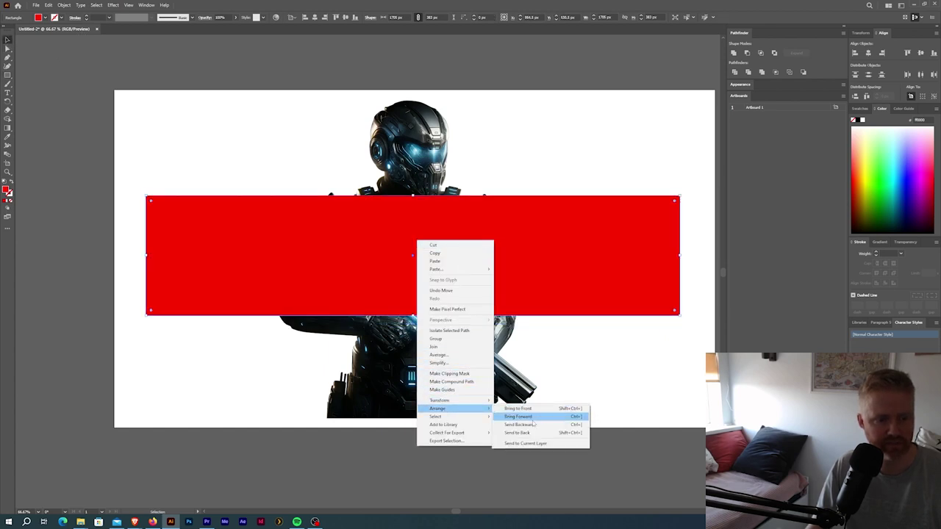
pyautogui.click(529, 428)
pyautogui.click(536, 160)
pyautogui.hscroll(-3, 542, 279)
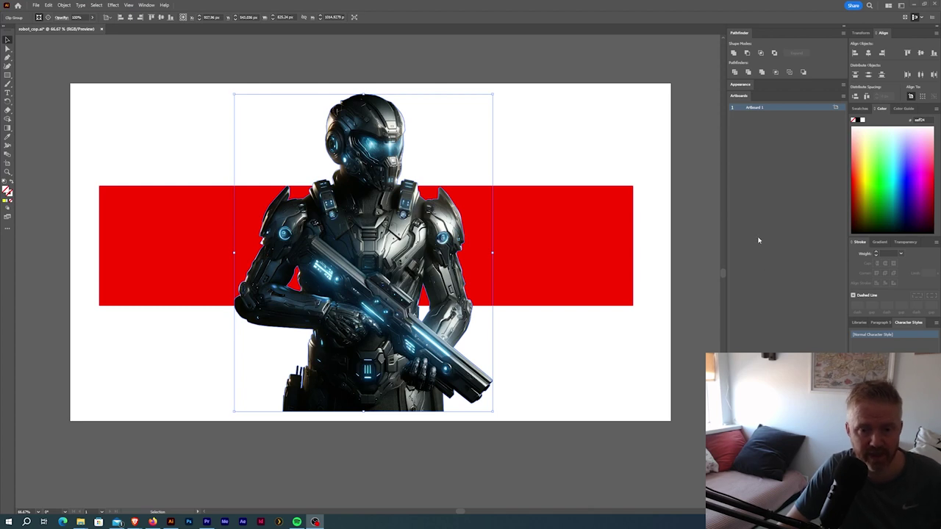
# Step: Show the Layers panel and dock it beside Artboards
pyautogui.click(147, 6)
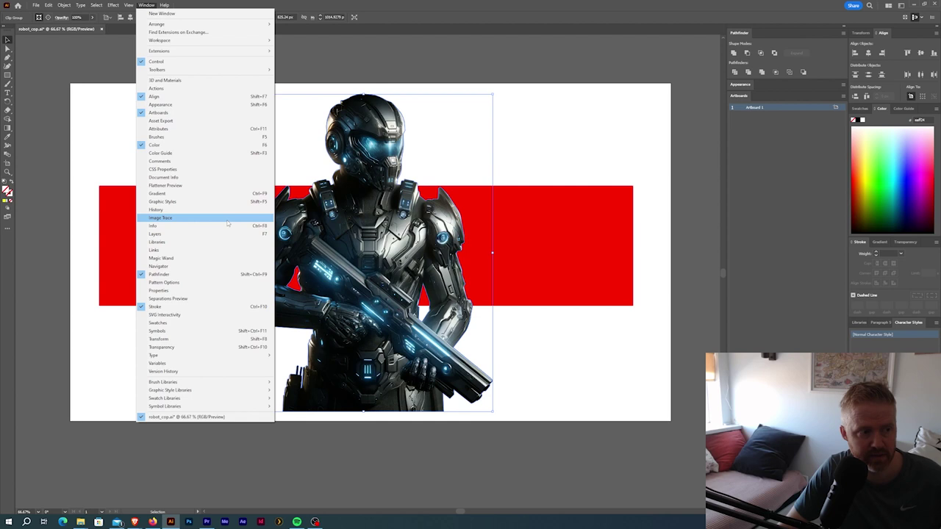
pyautogui.click(187, 236)
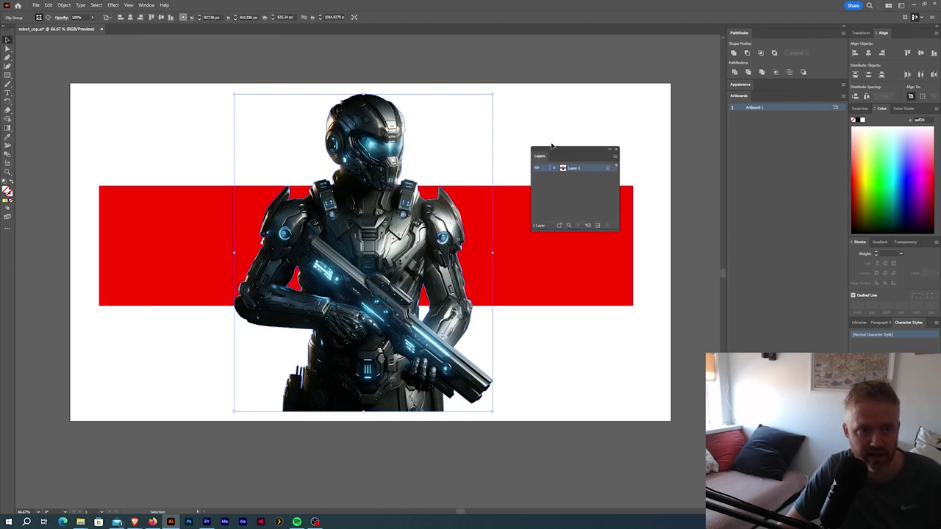
pyautogui.moveTo(549, 153); pyautogui.dragTo(766, 98)
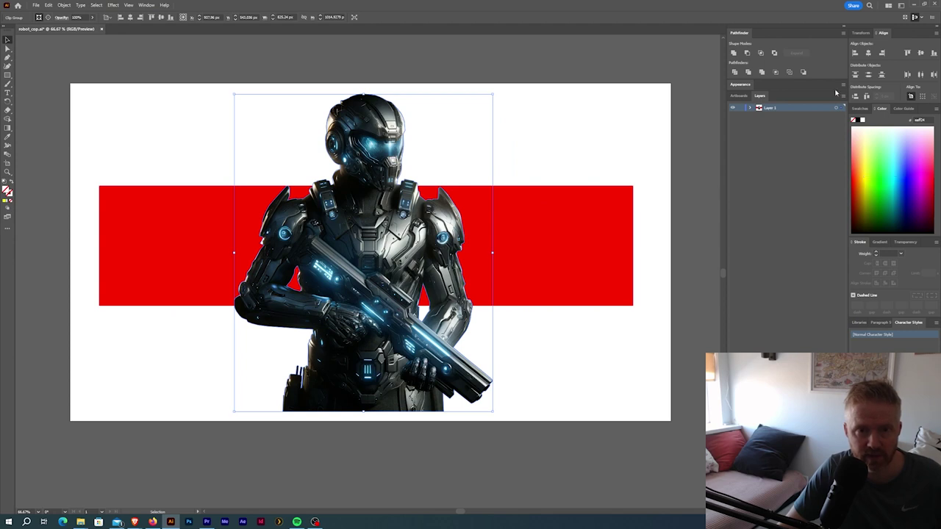
# Step: Create a new layer named "sci fi soldier"
pyautogui.click(843, 97)
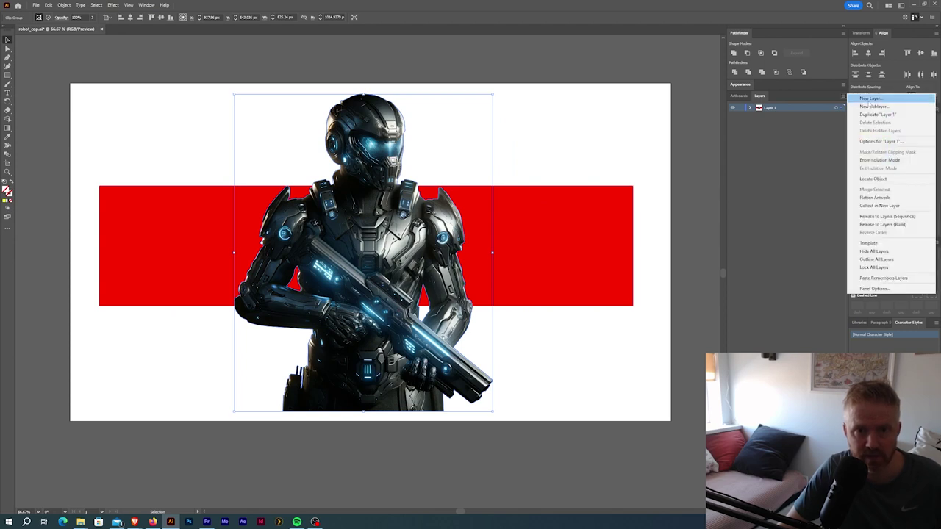
pyautogui.click(869, 100)
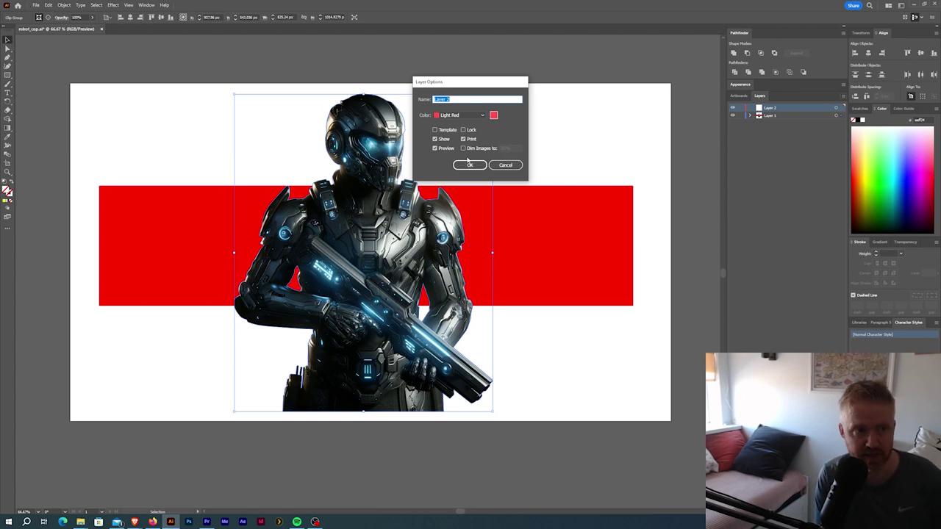
pyautogui.write('sci fi')
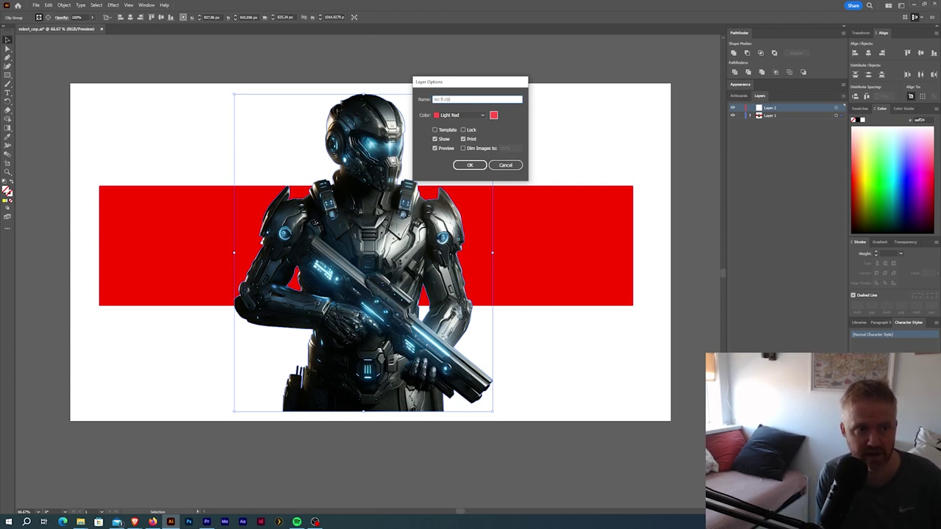
pyautogui.write(' sol')
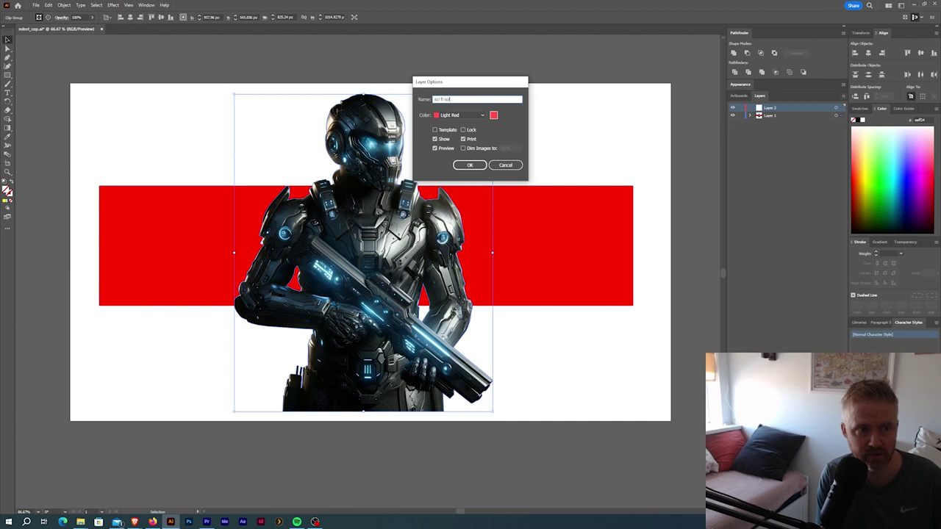
pyautogui.write('dier')
pyautogui.click(470, 164)
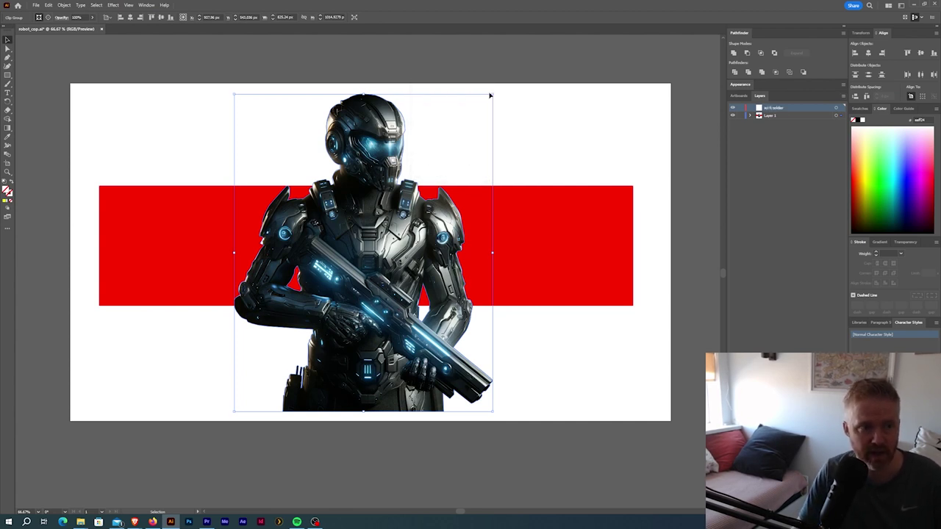
# Step: Transfer the cut-out soldier from Layer 1 to the "sci fi soldier" layer and toggle that layer's visibility to check it
pyautogui.click(384, 152)
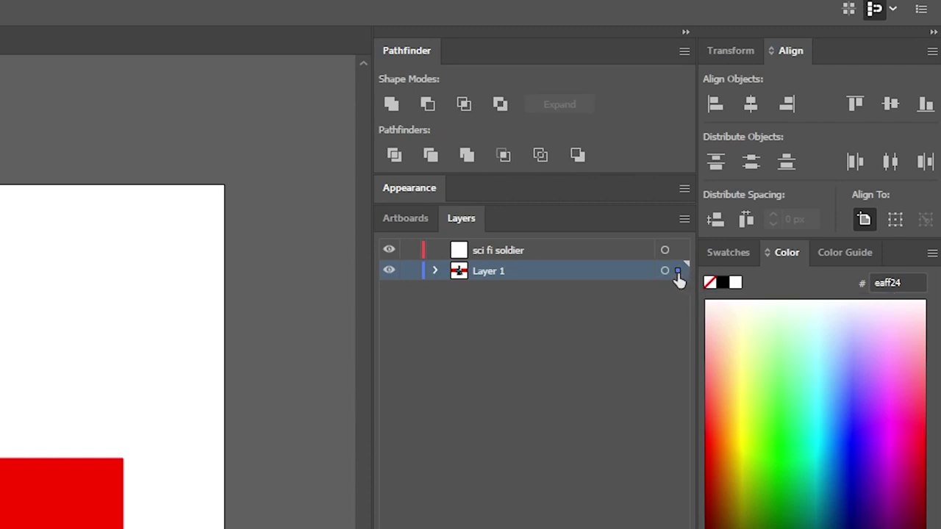
pyautogui.moveTo(677, 274); pyautogui.dragTo(679, 253)
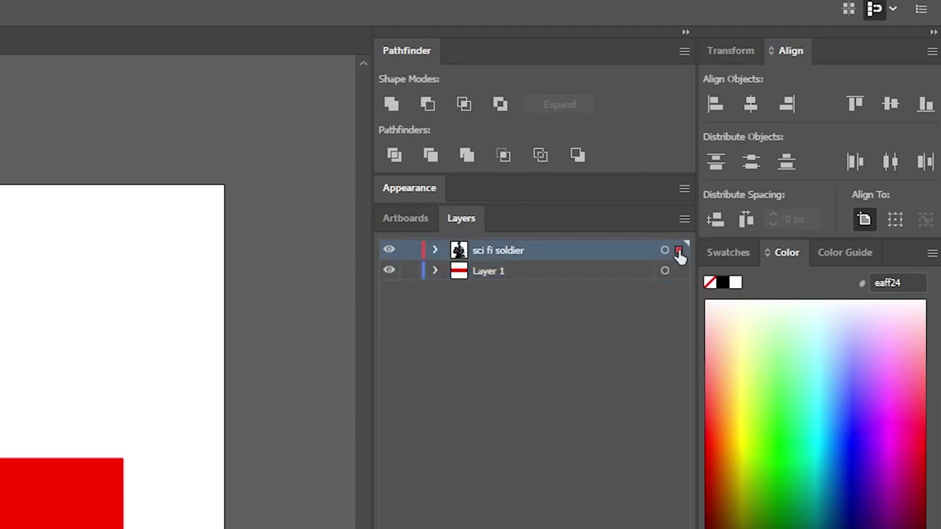
pyautogui.click(389, 251)
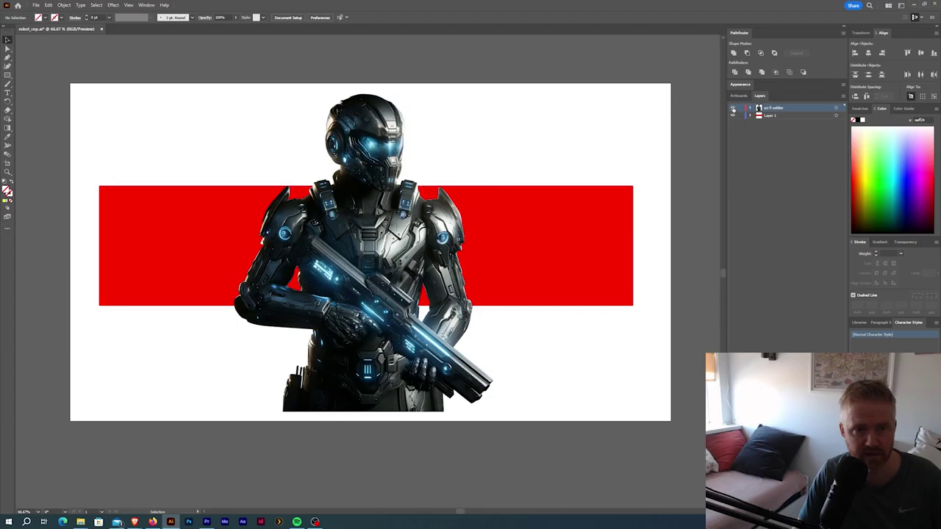
pyautogui.click(389, 252)
pyautogui.click(389, 251)
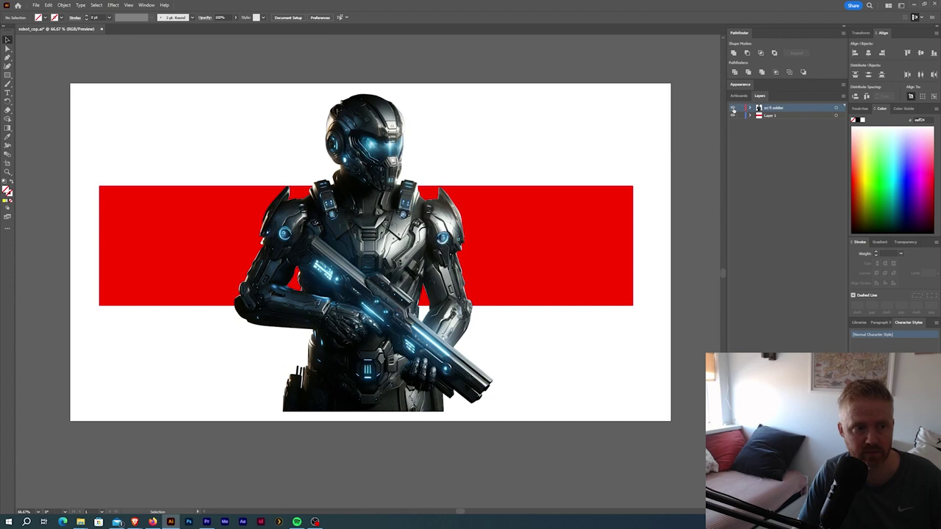
# Step: Lock the "sci fi soldier" layer and move the red rectangle slightly upward behind the soldier
pyautogui.click(733, 108)
pyautogui.click(733, 109)
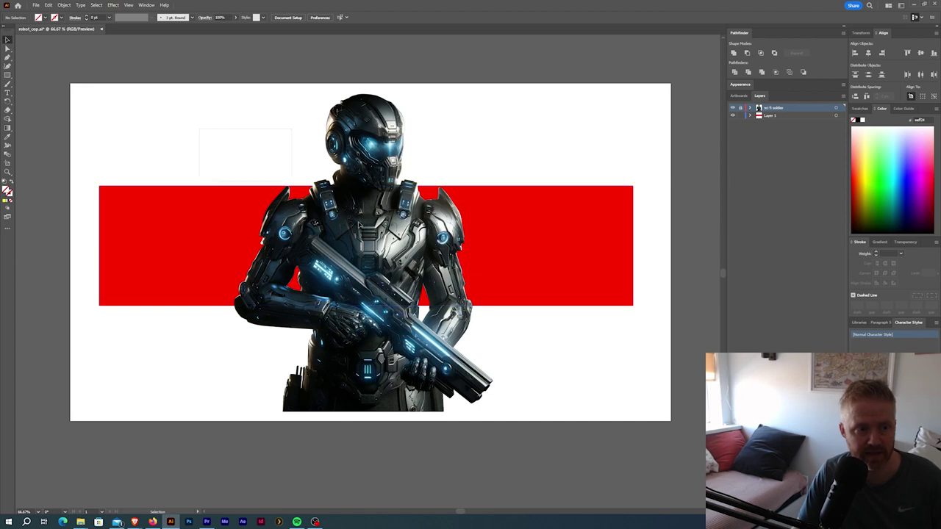
pyautogui.moveTo(359, 226); pyautogui.dragTo(360, 226)
pyautogui.moveTo(500, 275)
pyautogui.mouseDown()
pyautogui.moveTo(478, 243)
pyautogui.moveTo(500, 271)
pyautogui.mouseUp()
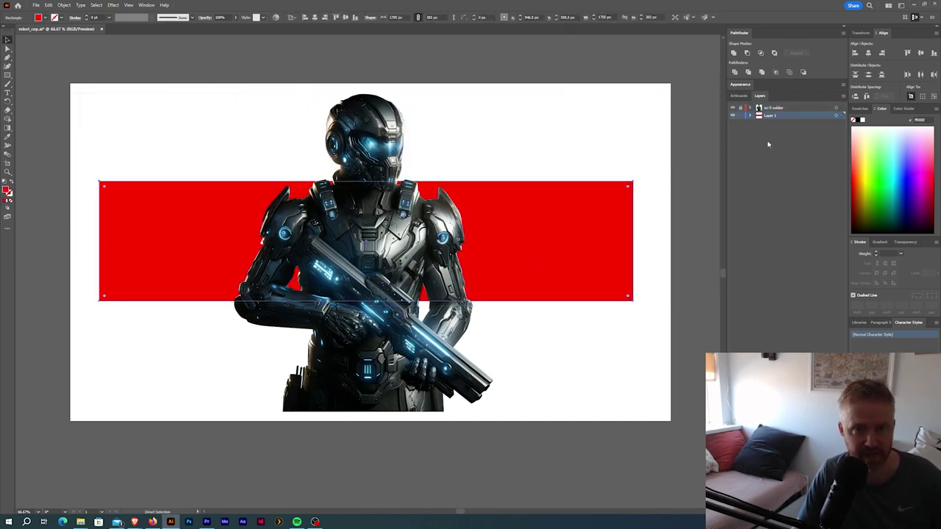
pyautogui.click(557, 141)
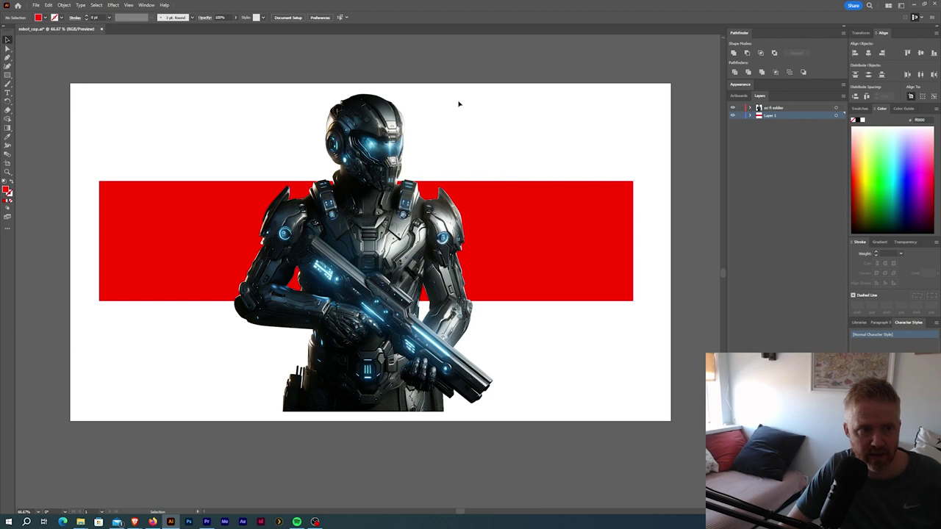
# Step: Apply a Feather effect with a 10 px radius to the cut-out soldier
pyautogui.click(372, 176)
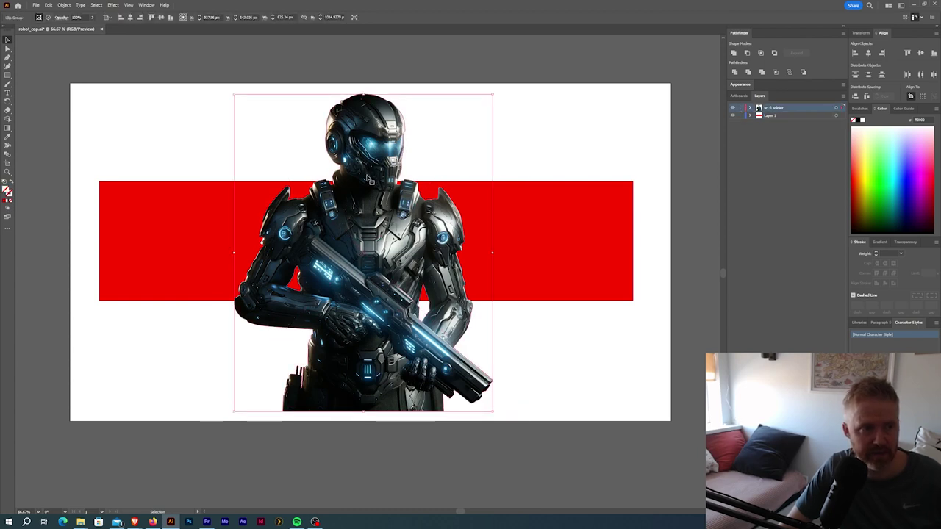
pyautogui.click(119, 6)
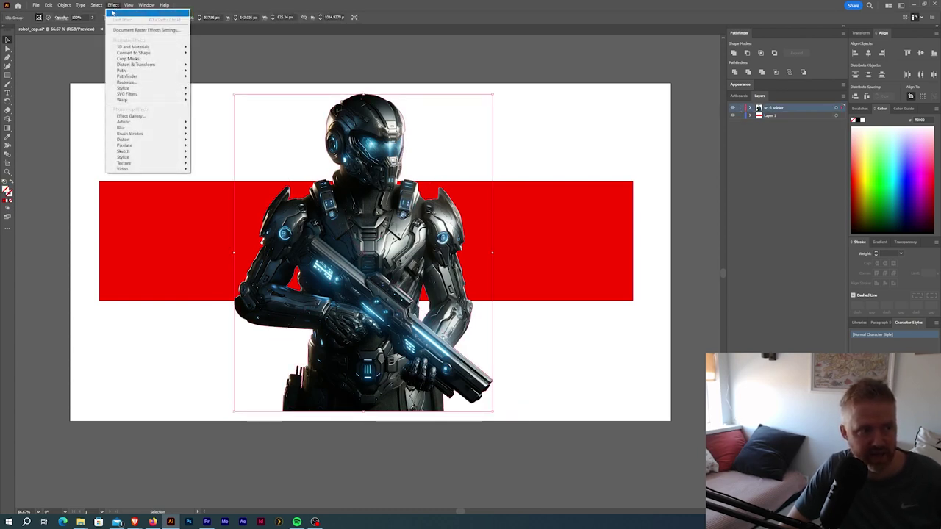
pyautogui.moveTo(161, 93)
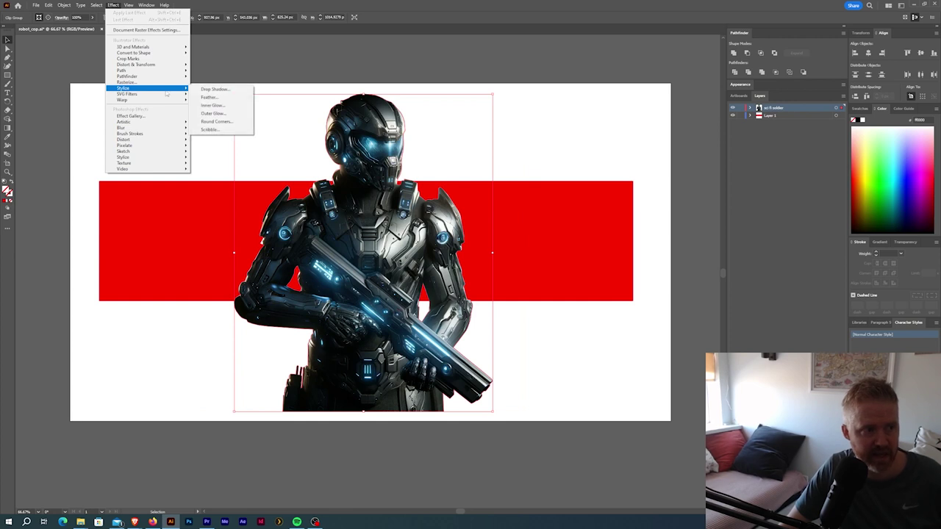
pyautogui.click(234, 98)
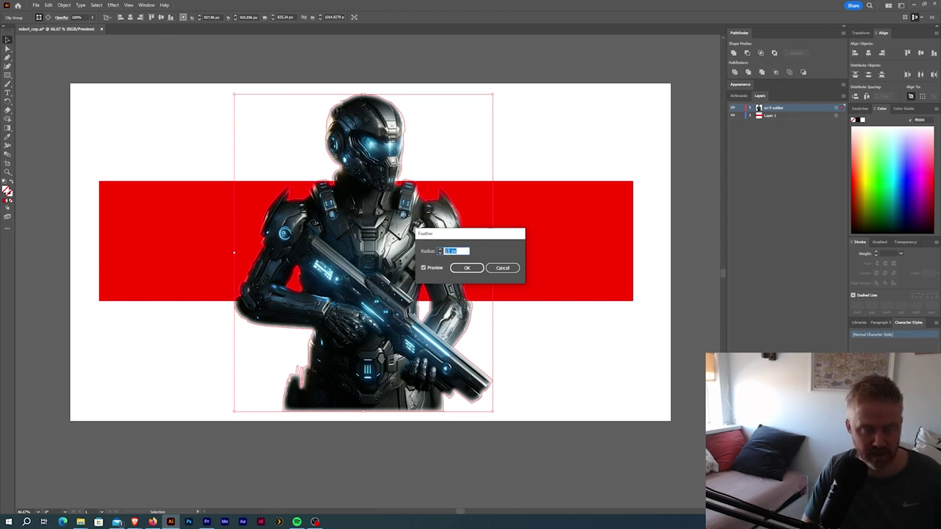
pyautogui.write('20')
pyautogui.press('Tab')
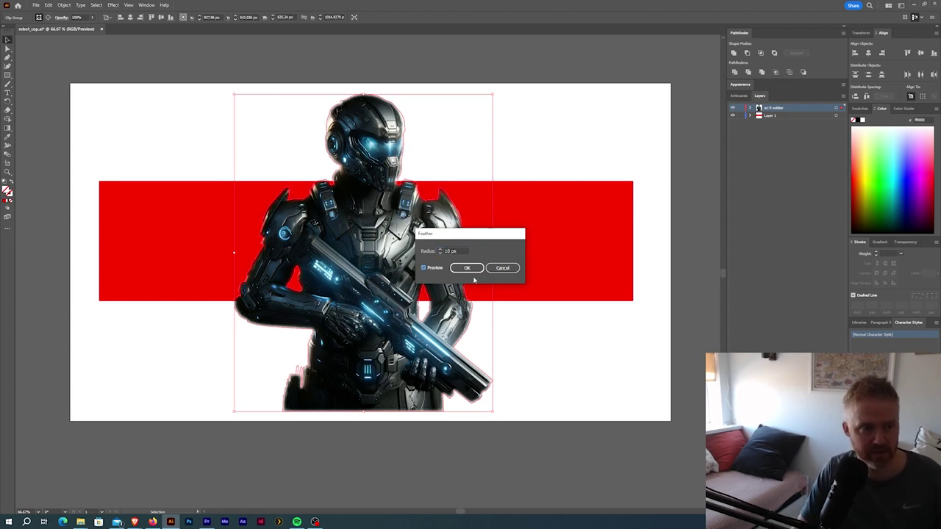
pyautogui.click(467, 268)
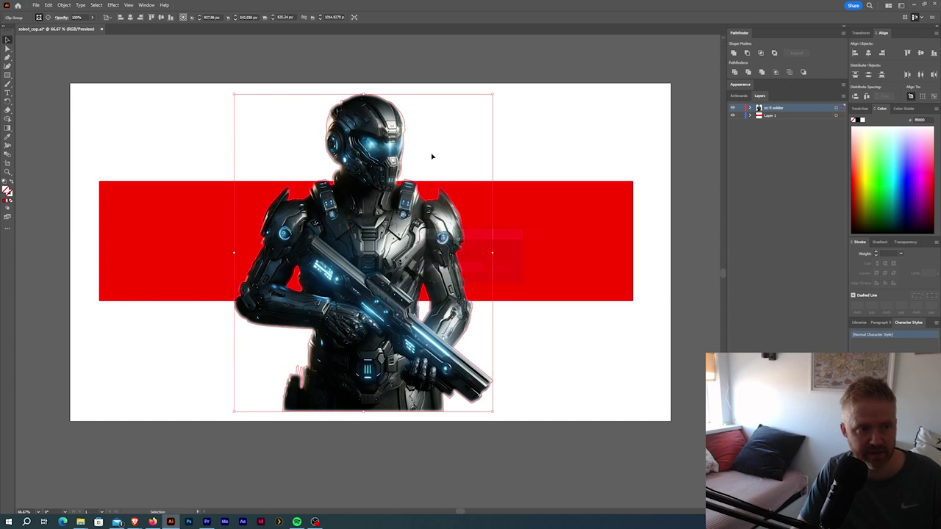
# Step: Inspect the soldier's feathered edges up close and undo the Feather effect
pyautogui.click(500, 169)
pyautogui.scroll(2, 431, 216)
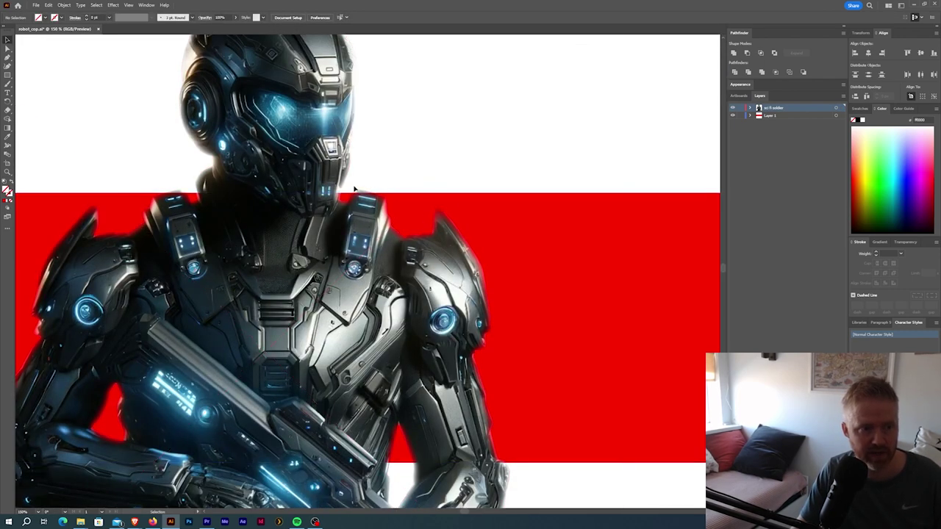
pyautogui.scroll(-2, 183, 216)
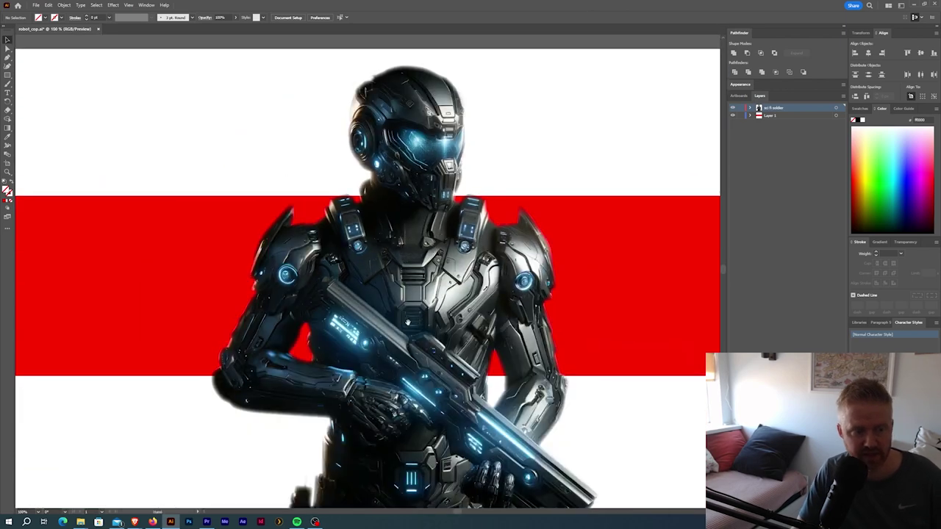
pyautogui.moveTo(408, 322); pyautogui.dragTo(367, 273)
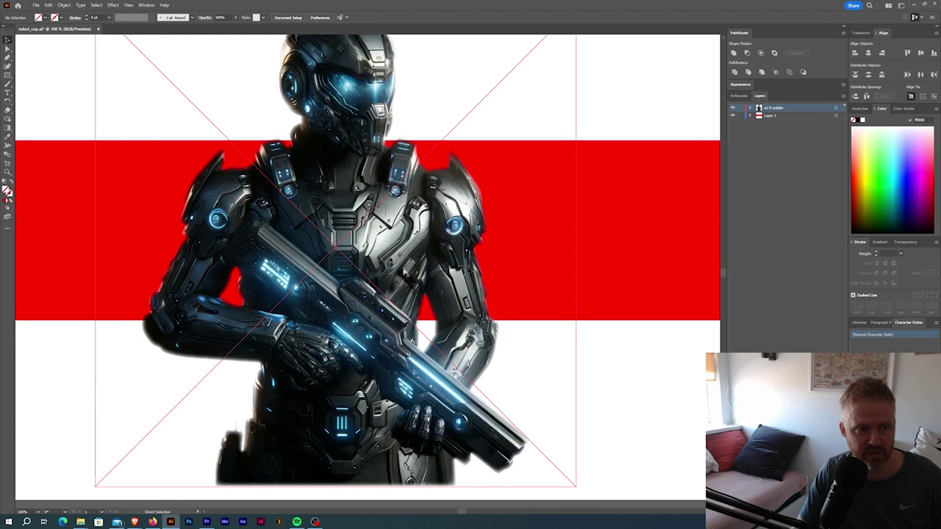
pyautogui.hotkey('ctrl', 'z')
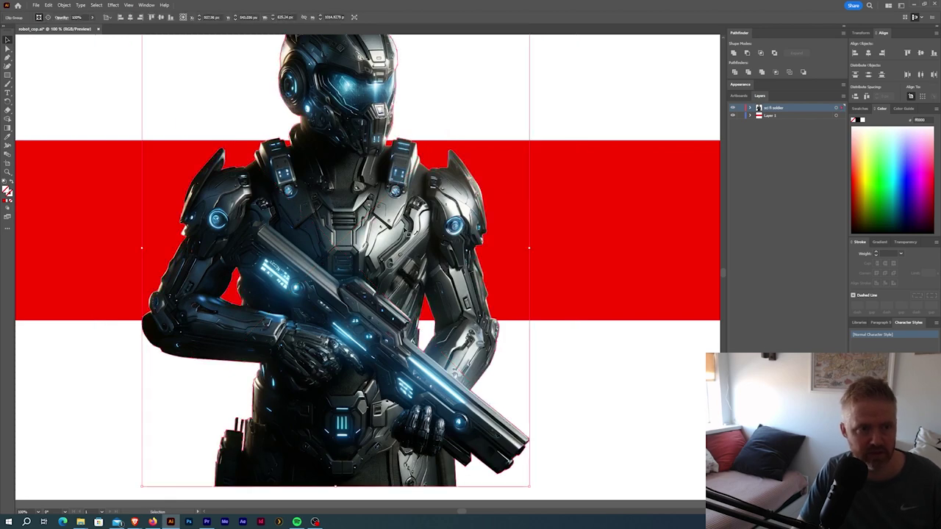
pyautogui.scroll(-1, 406, 231)
pyautogui.moveTo(415, 232); pyautogui.dragTo(456, 202)
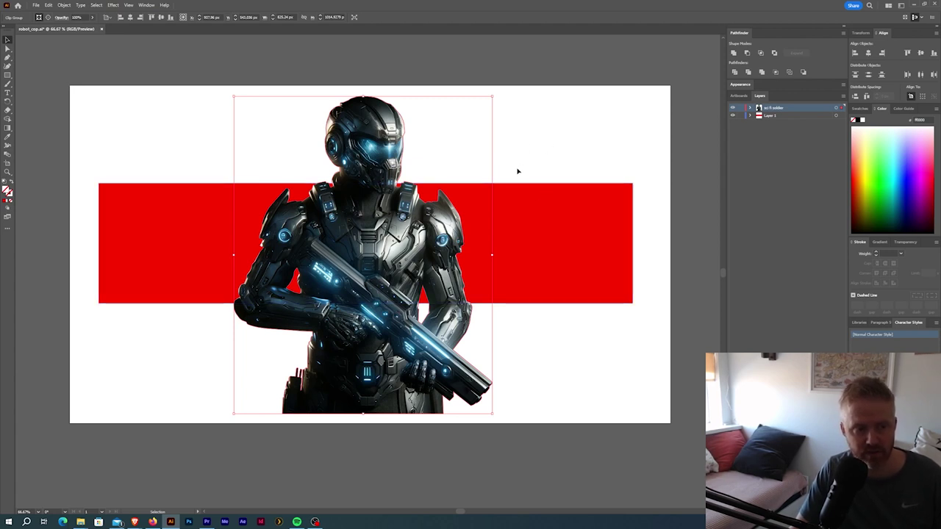
# Step: Raise the red rectangle, place a copy of it lower on the artboard and fill the copy with bright cyan
pyautogui.moveTo(165, 213); pyautogui.dragTo(165, 176)
pyautogui.moveTo(164, 192); pyautogui.dragTo(165, 284)
pyautogui.doubleClick(6, 190)
pyautogui.click(245, 87)
pyautogui.click(314, 43)
# Step: Copy the cyan rectangle to above the red band and reduce its height to end at the red band's upper edge
pyautogui.moveTo(496, 300); pyautogui.dragTo(495, 176)
pyautogui.click(230, 188)
pyautogui.click(231, 150)
pyautogui.moveTo(365, 169); pyautogui.dragTo(365, 151)
pyautogui.click(214, 258)
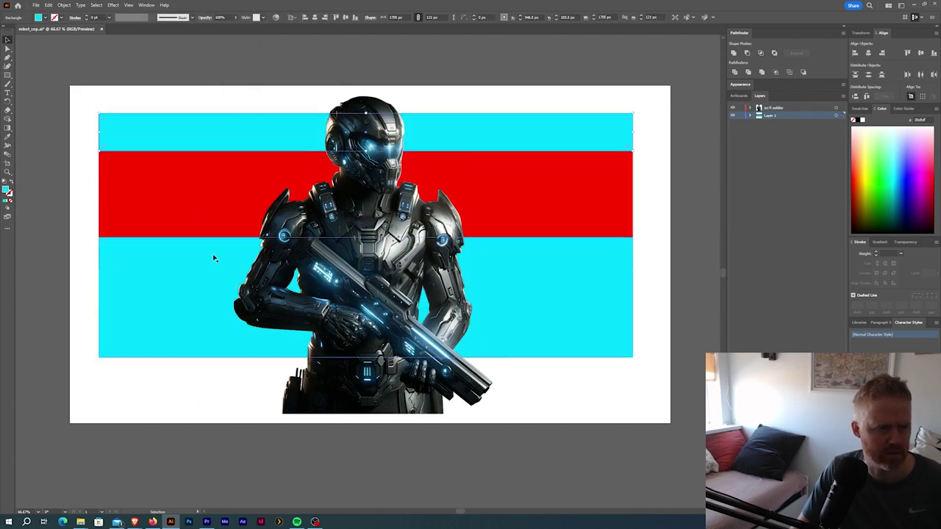
# Step: Stretch the red and cyan bands across the full artboard and move the soldier into its left half
pyautogui.moveTo(365, 238); pyautogui.dragTo(365, 264)
pyautogui.moveTo(365, 220); pyautogui.dragTo(268, 221)
pyautogui.moveTo(99, 235); pyautogui.dragTo(71, 235)
pyautogui.moveTo(633, 236); pyautogui.dragTo(670, 236)
pyautogui.moveTo(370, 114); pyautogui.dragTo(365, 84)
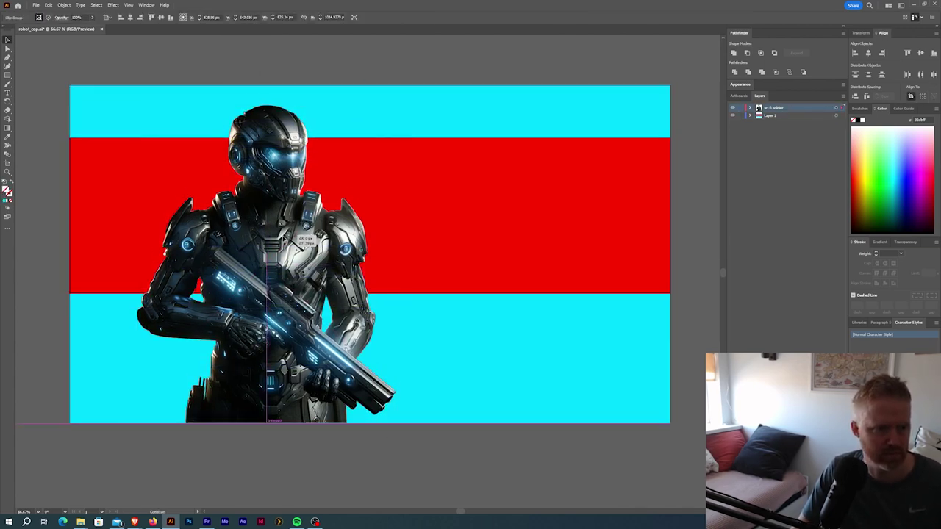
# Step: Paste a copy of the soldier's outline, fill it with dark teal and offset it slightly right behind the soldier as a shadow
pyautogui.hotkey('ctrl', 'v')
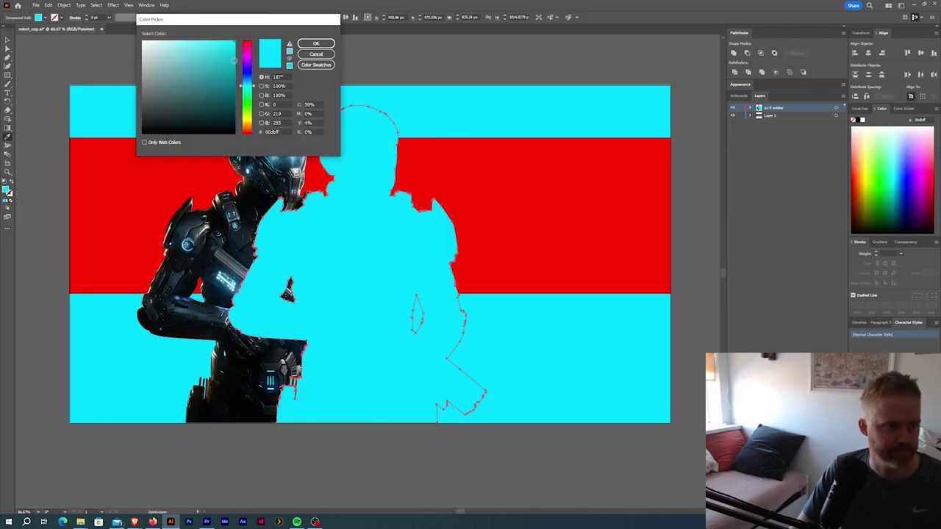
pyautogui.press('Return')
pyautogui.moveTo(435, 271); pyautogui.dragTo(350, 271)
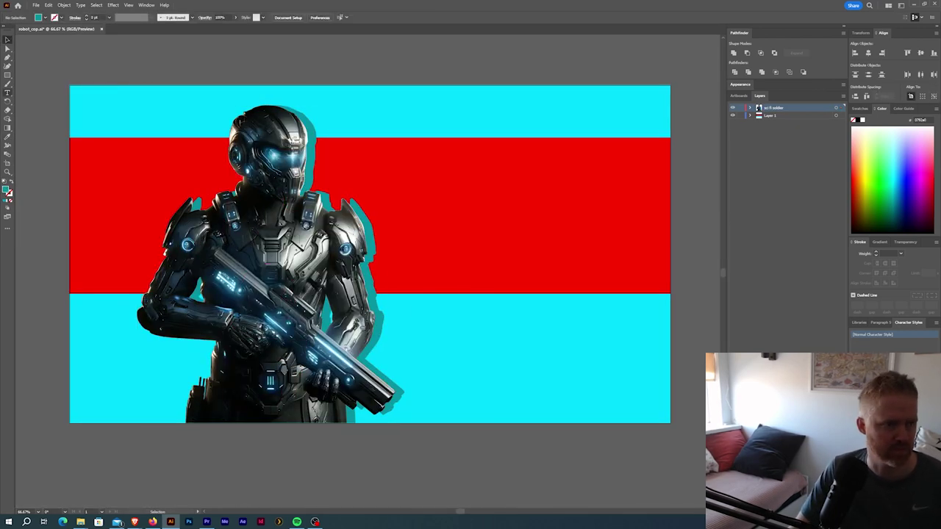
# Step: Create a text area on the red band beside the soldier containing "CYBORG"
pyautogui.press('t')
pyautogui.moveTo(382, 166); pyautogui.dragTo(576, 266)
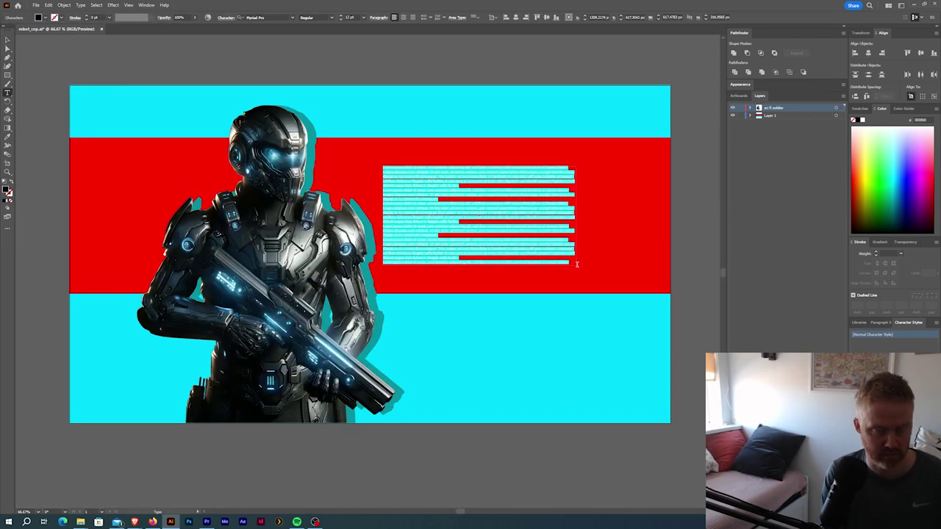
pyautogui.write('CYBORG')
pyautogui.hotkey('ctrl', 'a')
pyautogui.click(293, 17)
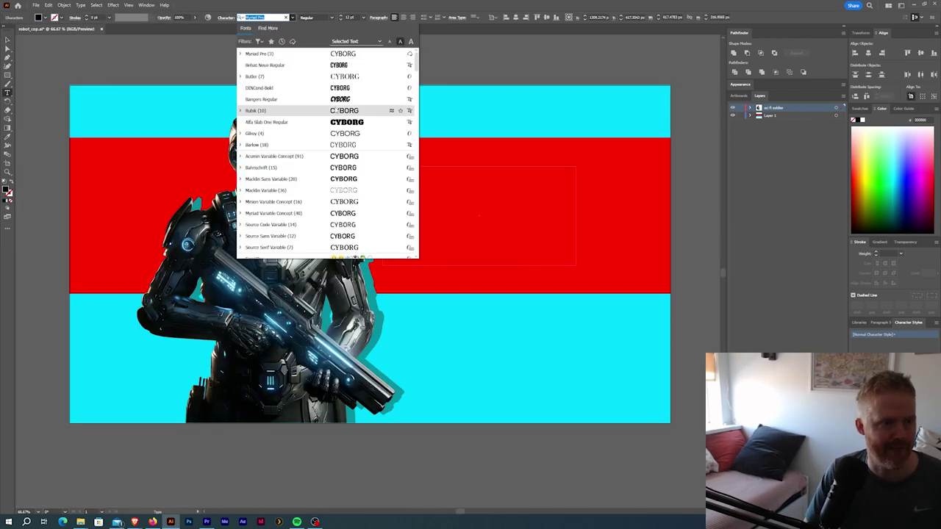
pyautogui.write('cyber')
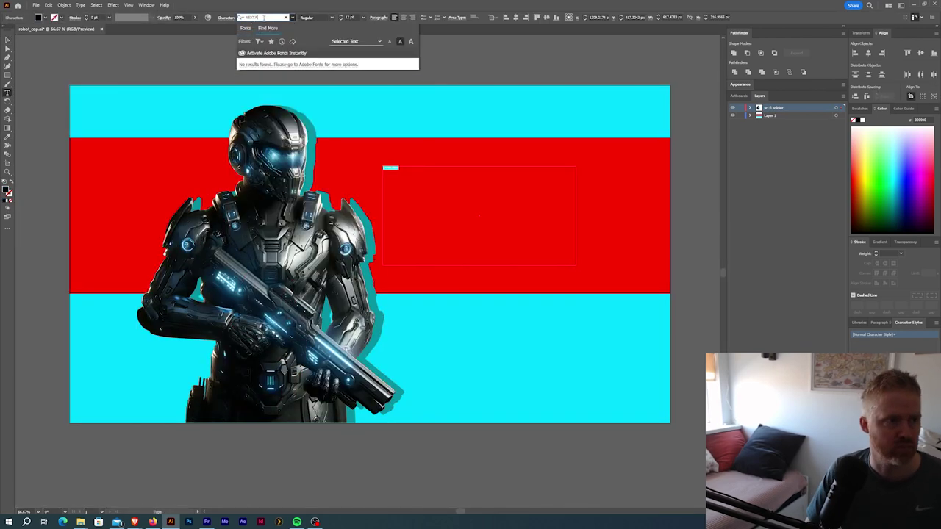
pyautogui.press('Escape')
pyautogui.click(344, 18)
pyautogui.press('Escape')
# Step: Set the "CYBORG" text to 200 pt in the Nexa Black font
pyautogui.hotkey('ctrl', 'a')
pyautogui.click(351, 18)
pyautogui.write('200')
pyautogui.click(266, 17)
pyautogui.write('nexa')
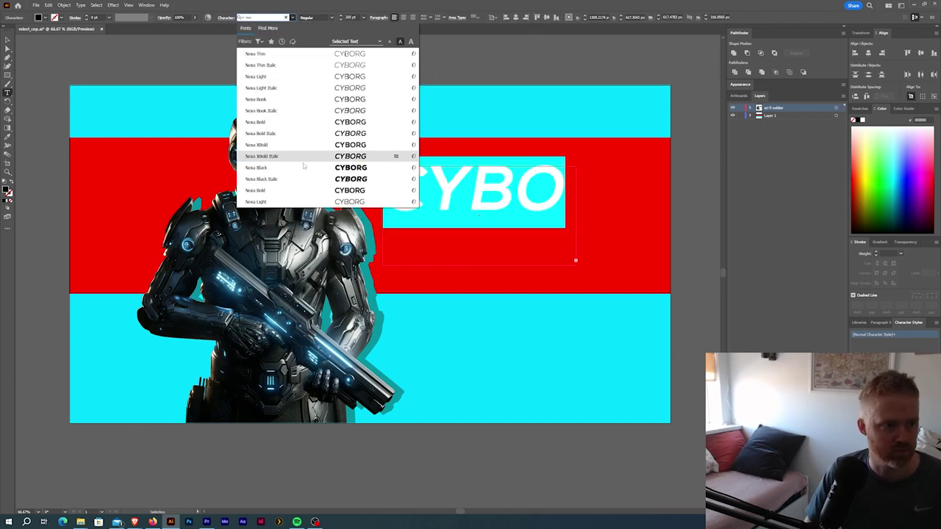
pyautogui.click(304, 166)
# Step: Enlarge the "CYBORG" text to span the red band and fill it with the cyan sampled from the lower band
pyautogui.moveTo(586, 212); pyautogui.dragTo(619, 207)
pyautogui.moveTo(527, 212); pyautogui.dragTo(694, 211)
pyautogui.moveTo(506, 188); pyautogui.dragTo(533, 170)
pyautogui.press('i')
pyautogui.click(401, 341)
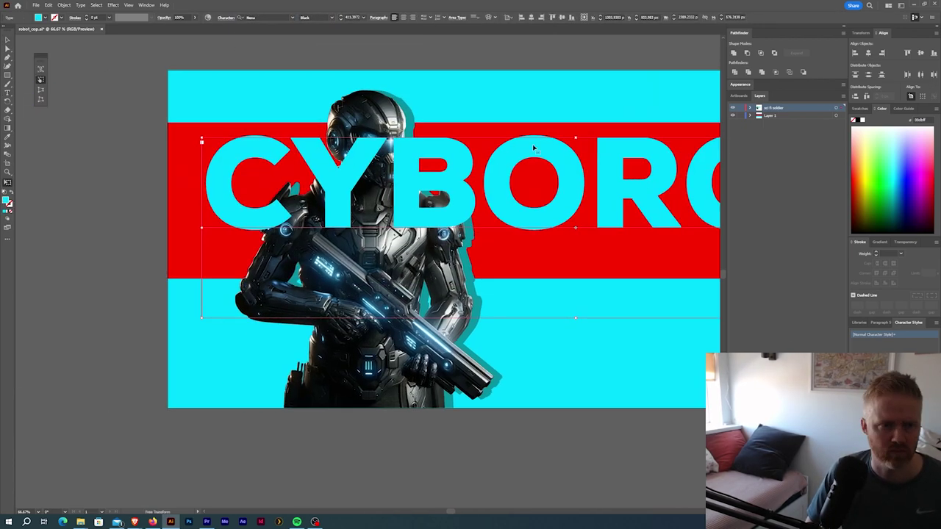
# Step: Duplicate the "CYBORG" text beneath itself, reword the copy as "SECURITY" and make it a smaller subheading
pyautogui.hotkey('ctrl', '-')
pyautogui.click(7, 94)
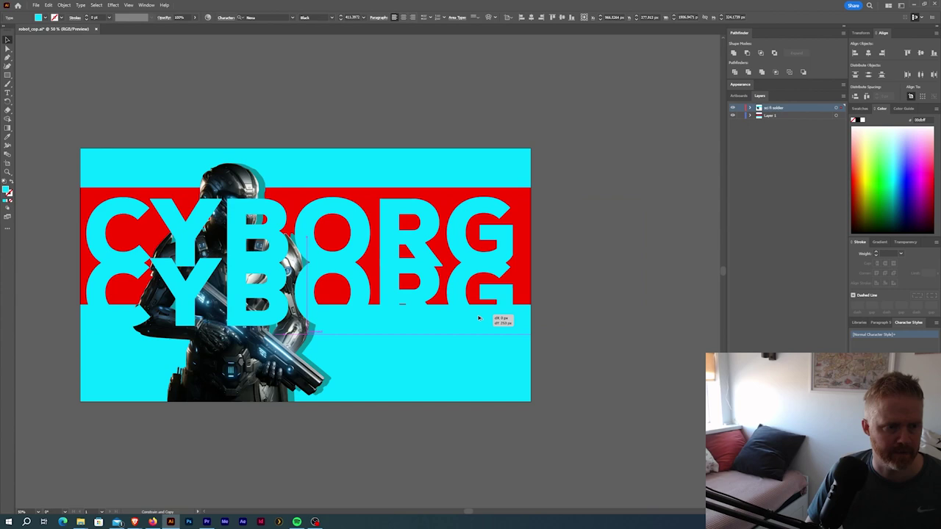
pyautogui.write('secur')
pyautogui.press('BackSpace')
pyautogui.press('BackSpace')
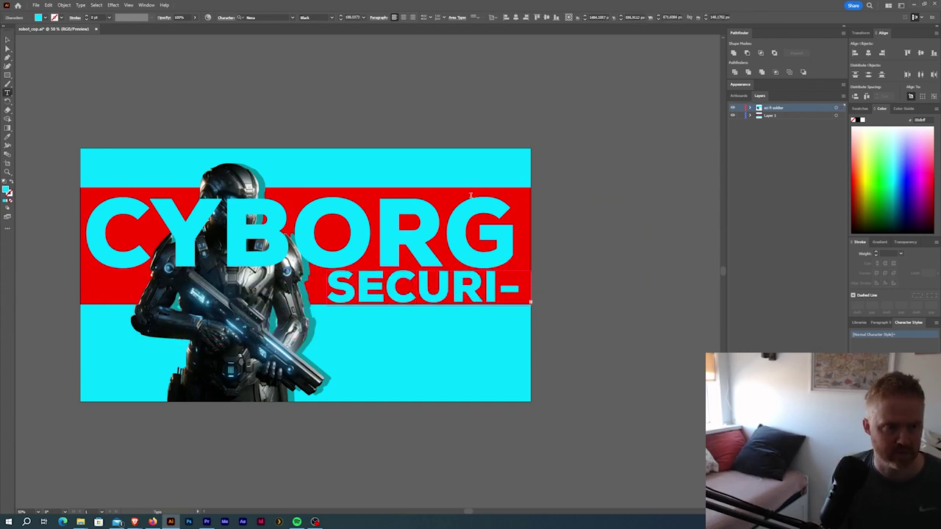
pyautogui.hotkey('ctrl', 'a')
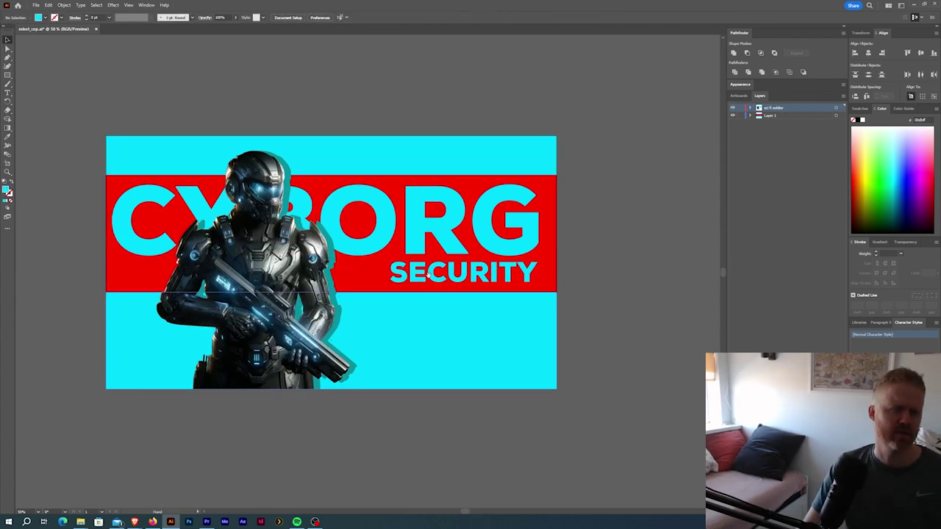
# Step: Lock the "sci fi soldier" layer and recolour the central band to a more reddish pink
pyautogui.click(320, 195)
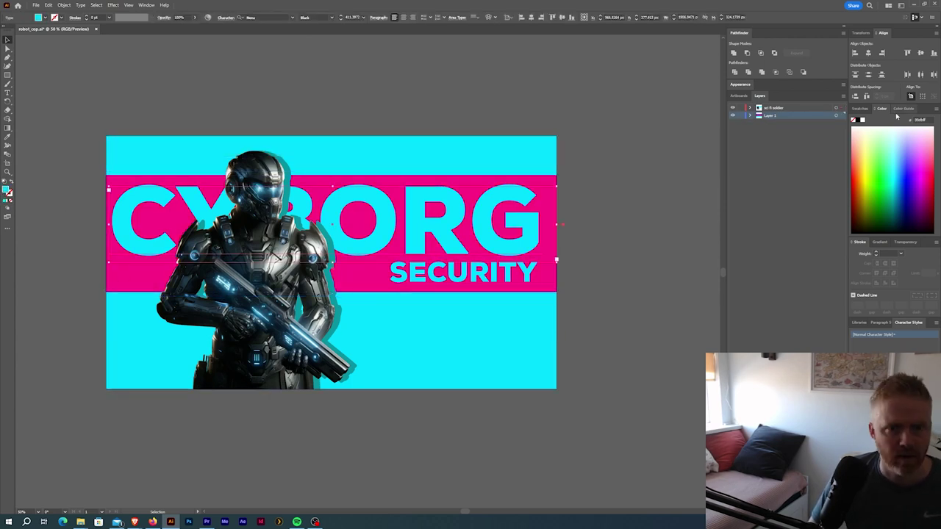
pyautogui.click(741, 108)
pyautogui.click(548, 279)
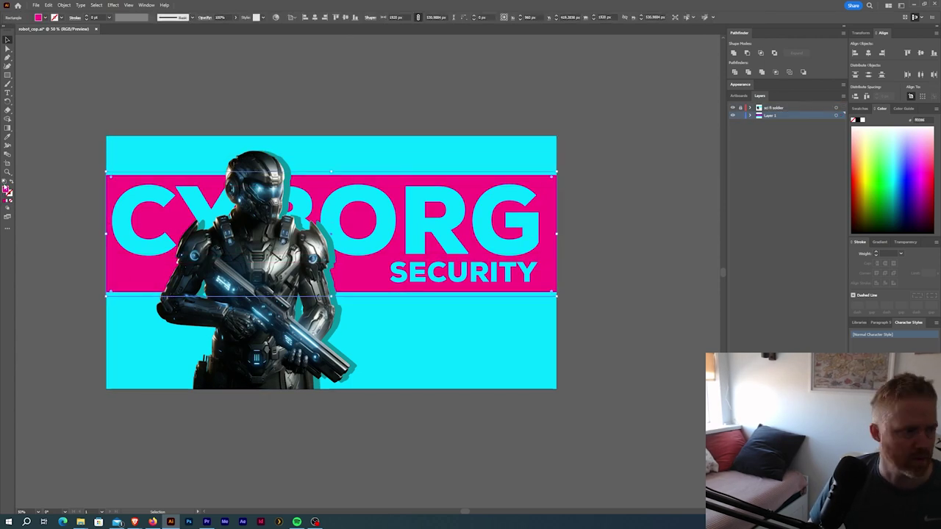
pyautogui.doubleClick(6, 189)
pyautogui.click(247, 46)
pyautogui.click(316, 44)
# Step: Change the fill of the cyan band along the artboard's upper edge to dark teal
pyautogui.click(331, 156)
pyautogui.doubleClick(6, 190)
pyautogui.click(234, 77)
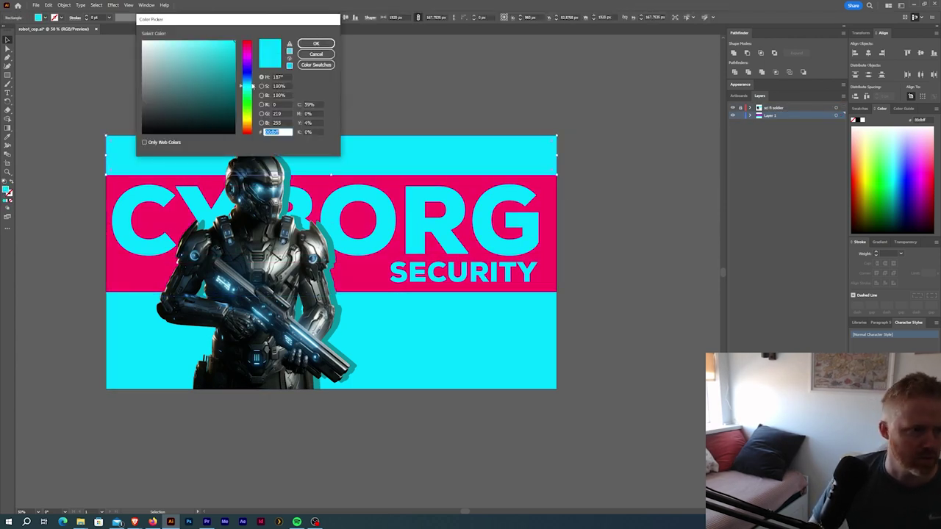
pyautogui.click(316, 43)
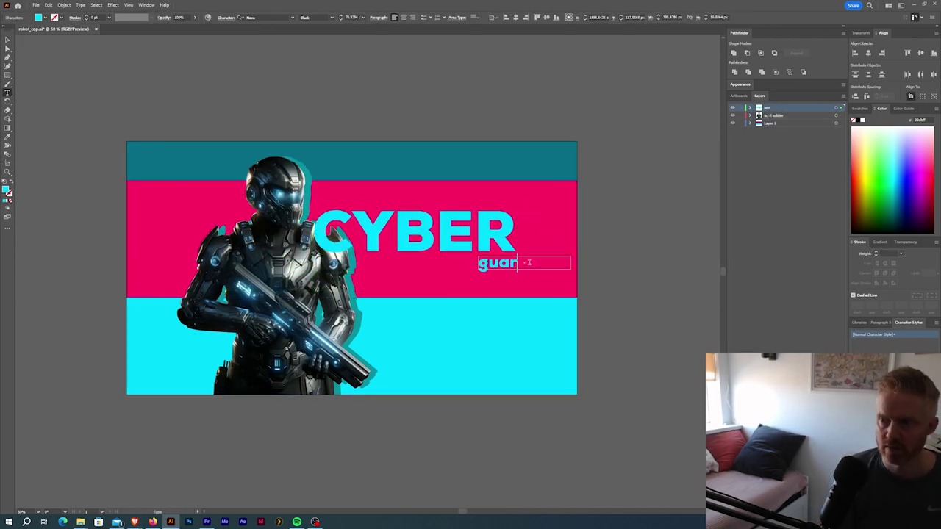
# Step: Replace the lowercase subheading under "CYBER" with "GUARDIAN" in capitals
pyautogui.press('BackSpace')
pyautogui.press('BackSpace')
pyautogui.press('BackSpace')
pyautogui.press('BackSpace')
pyautogui.write('GUARDIAN')
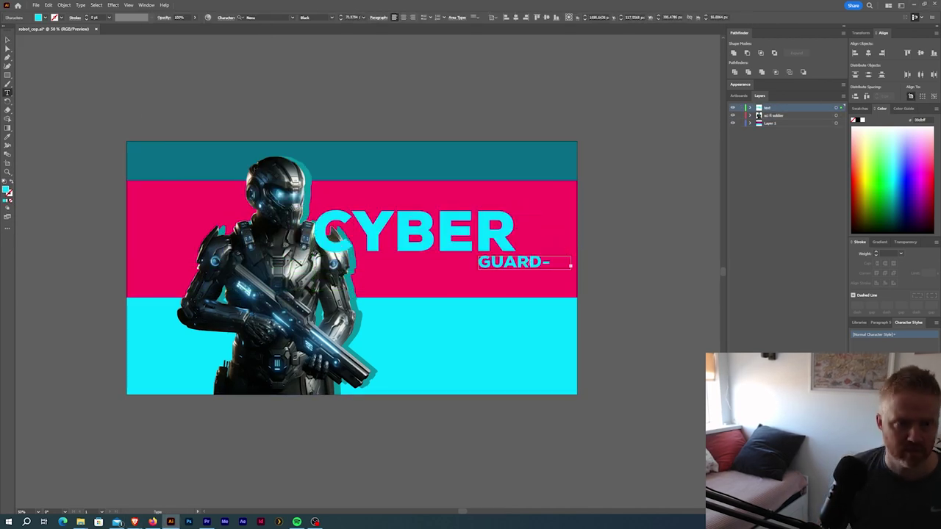
# Step: Fit "GUARDIAN" on one line and enlarge "CYBER" slightly so both align near the pink band's right end
pyautogui.press('Escape')
pyautogui.moveTo(515, 263); pyautogui.dragTo(479, 262)
pyautogui.moveTo(462, 243)
pyautogui.mouseDown()
pyautogui.moveTo(504, 244)
pyautogui.moveTo(480, 242)
pyautogui.mouseUp()
pyautogui.moveTo(541, 211); pyautogui.dragTo(552, 207)
# Step: Duplicate the "GUARDIAN" text just below itself and change the copy's wording to "Home Secure"
pyautogui.moveTo(467, 259); pyautogui.dragTo(479, 274)
pyautogui.doubleClick(479, 278)
pyautogui.write('hOME')
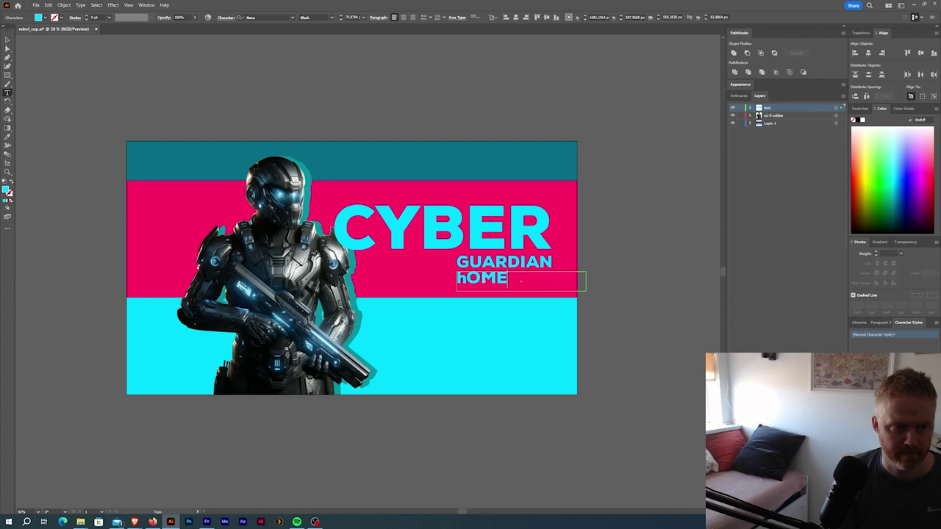
pyautogui.press('BackSpace')
pyautogui.press('BackSpace')
pyautogui.press('BackSpace')
pyautogui.press('BackSpace')
pyautogui.write('Home Secure')
# Step: Give the "Home Secure" tagline the Book weight, a smaller size and a dark teal fill
pyautogui.hotkey('ctrl', 'a')
pyautogui.click(331, 17)
pyautogui.click(315, 59)
pyautogui.click(7, 39)
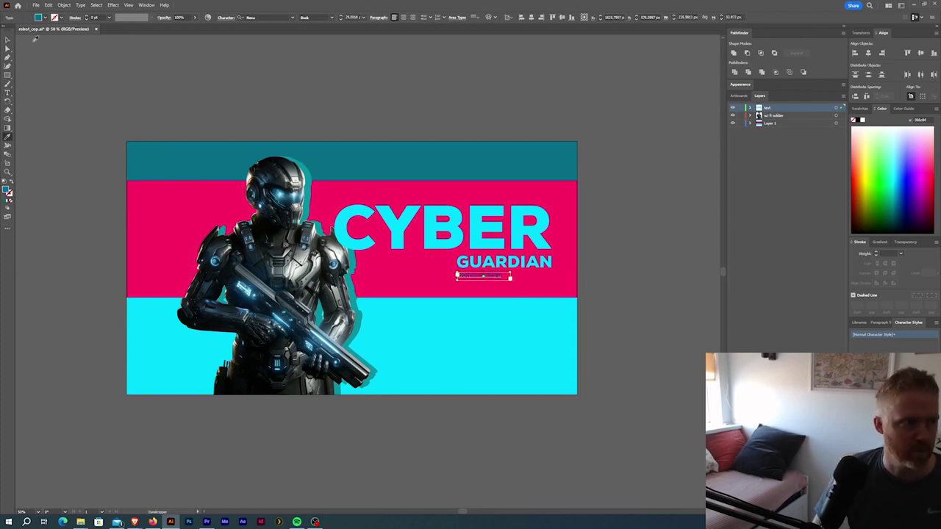
pyautogui.click(34, 39)
# Step: Add a text area on the lower cyan band, paste the CyberGuardian HomeSecure description and set it to 20 pt
pyautogui.click(7, 93)
pyautogui.moveTo(383, 304); pyautogui.dragTo(538, 364)
pyautogui.hotkey('ctrl', 'v')
pyautogui.press('Escape')
pyautogui.hotkey('ctrl', 'a')
pyautogui.click(351, 17)
pyautogui.write('20')
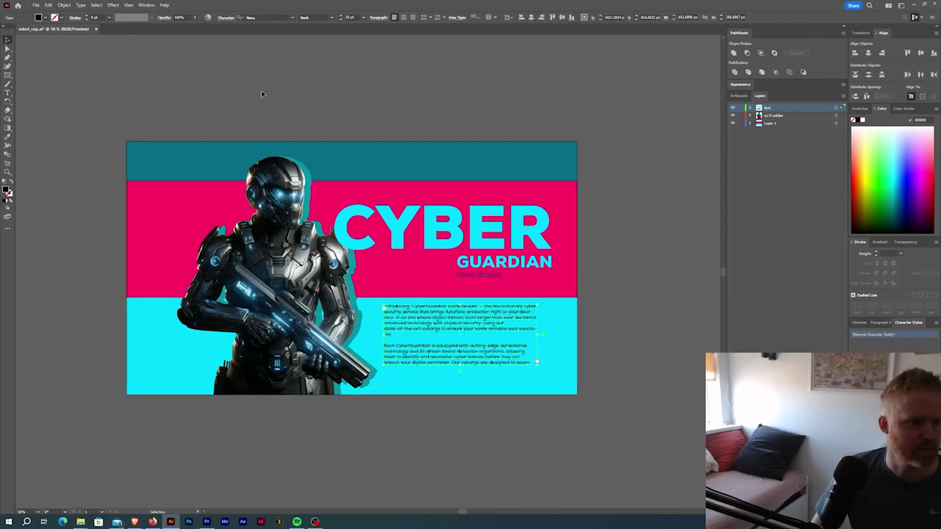
pyautogui.moveTo(440, 307); pyautogui.dragTo(445, 307)
pyautogui.click(404, 285)
pyautogui.moveTo(351, 298); pyautogui.dragTo(351, 289)
pyautogui.click(369, 312)
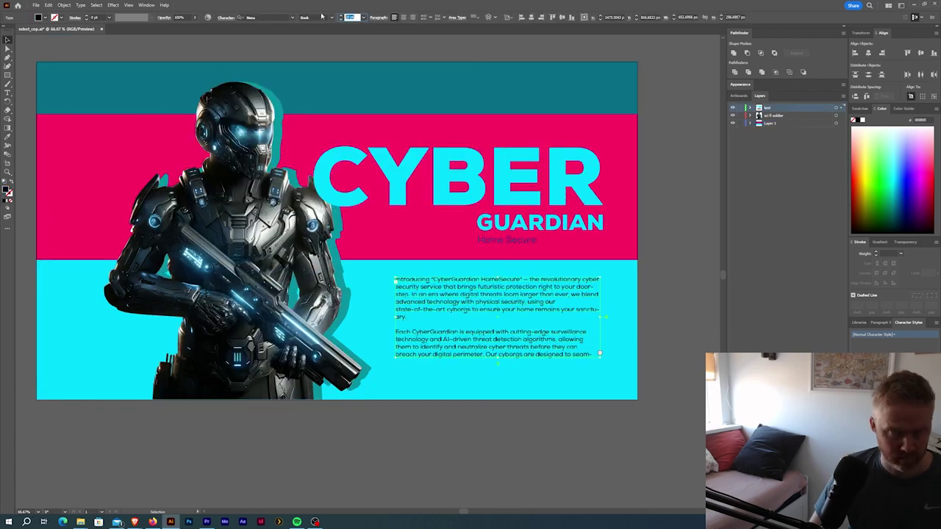
pyautogui.write('www.cyberguardian.com')
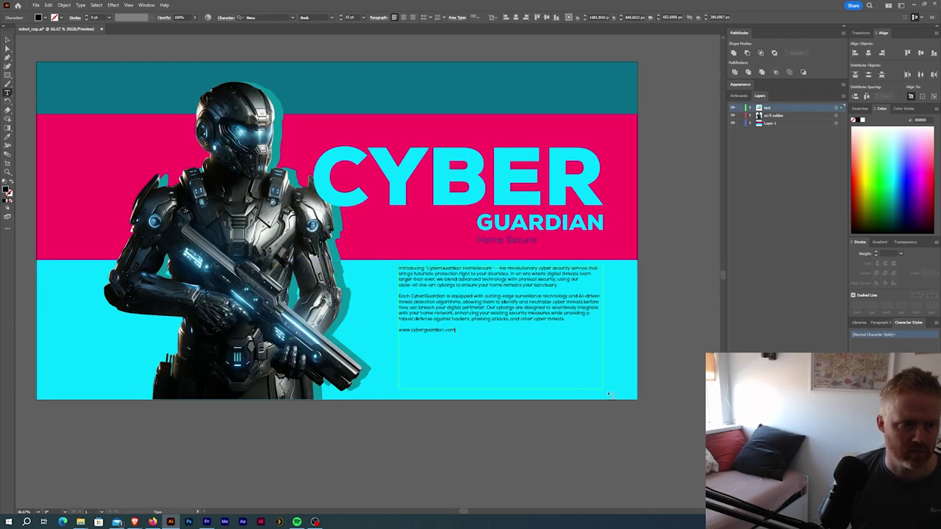
# Step: Recolour the whole description text dark teal and move it slightly lower on the cyan band
pyautogui.hotkey('ctrl', 'a')
pyautogui.click(8, 137)
pyautogui.click(378, 283)
pyautogui.doubleClick(6, 190)
pyautogui.click(317, 42)
pyautogui.click(7, 40)
pyautogui.click(621, 308)
pyautogui.moveTo(499, 297); pyautogui.dragTo(498, 307)
# Step: Draw a closed, thin pointed accent shape with the Pen tool along the pink band's lower edge, above the description
pyautogui.press('p')
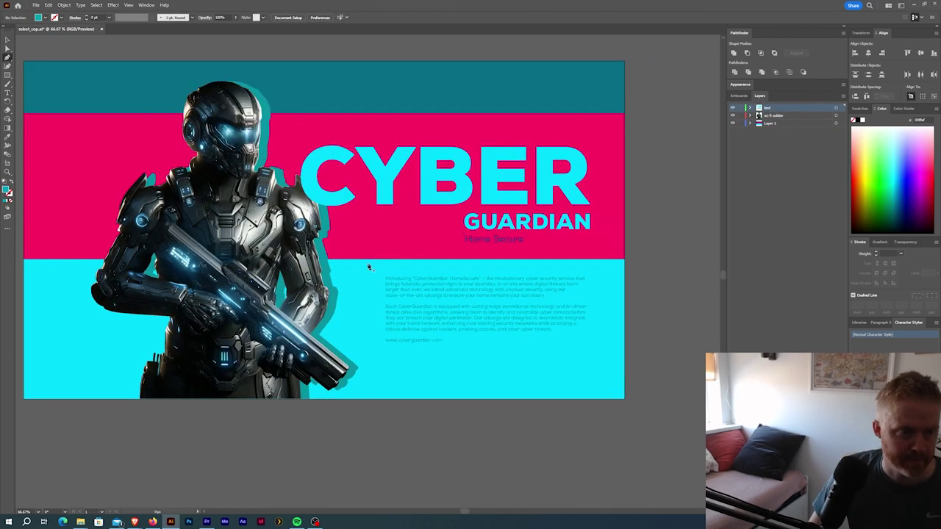
pyautogui.click(368, 266)
pyautogui.click(544, 248)
pyautogui.moveTo(385, 248)
pyautogui.mouseDown()
pyautogui.moveTo(401, 248)
pyautogui.moveTo(386, 274)
pyautogui.moveTo(401, 263)
pyautogui.mouseUp()
pyautogui.click(525, 254)
pyautogui.click(395, 254)
pyautogui.click(368, 267)
# Step: Fill the accent shape with the lower band's cyan and round its corner at the bend
pyautogui.press('i')
pyautogui.click(375, 285)
pyautogui.press('a')
pyautogui.scroll(4, 274, 303)
pyautogui.click(409, 265)
pyautogui.scroll(-4, 409, 264)
pyautogui.press('v')
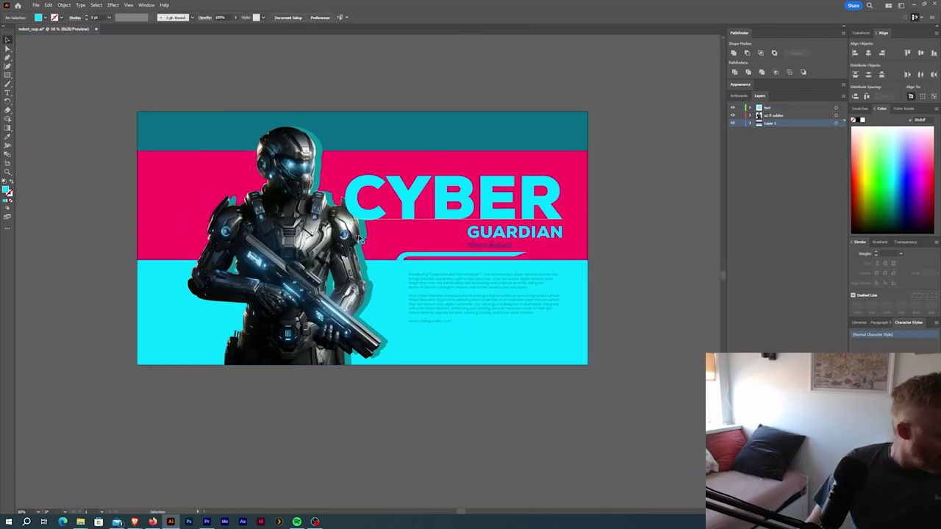
# Step: Give the robot soldier's cut-out a thick white (ffffff) outline and offset the soldier slightly from its shadow
pyautogui.click(309, 254)
pyautogui.rightClick(315, 255)
pyautogui.click(332, 343)
pyautogui.hotkey('shift', 'Right')
pyautogui.doubleClick(9, 192)
pyautogui.write('ffffff')
pyautogui.press('Return')
pyautogui.click(876, 252)
pyautogui.click(638, 177)
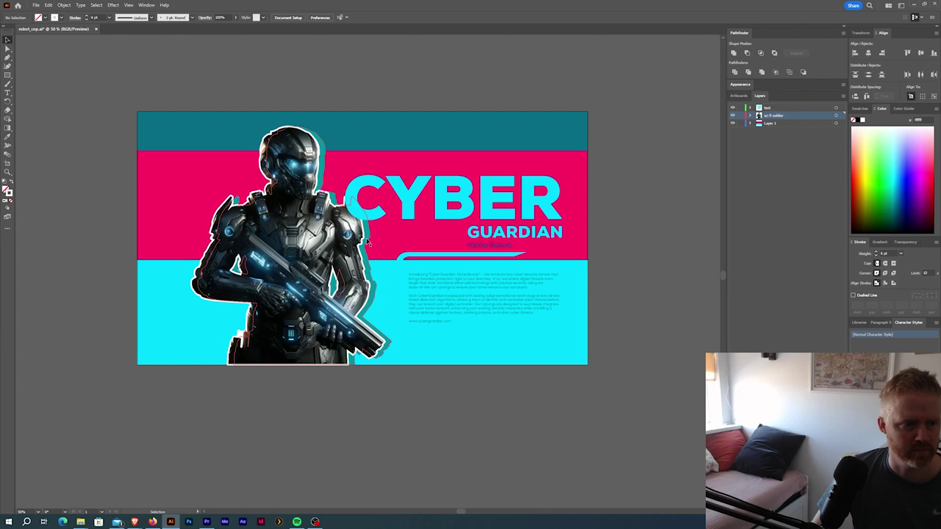
# Step: Move the sci fi soldier layer above the text layer so the soldier overlaps the "CYBER" heading
pyautogui.rightClick(282, 242)
pyautogui.moveTo(773, 116); pyautogui.dragTo(773, 104)
pyautogui.click(634, 152)
pyautogui.scroll(-1, 254, 425)
pyautogui.scroll(1, 161, 375)
pyautogui.scroll(-1, 127, 236)
pyautogui.hotkey('ctrl', '+')
pyautogui.hotkey('ctrl', '+')
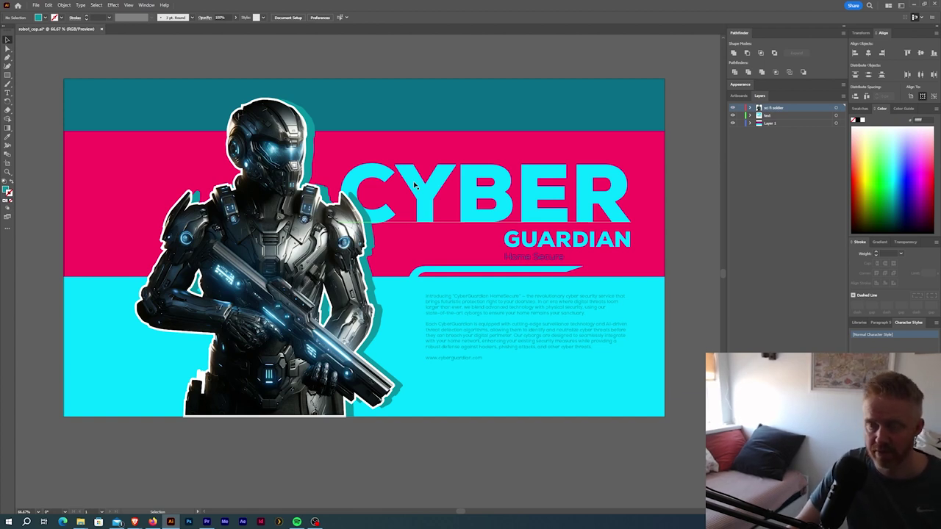
pyautogui.moveTo(380, 190); pyautogui.dragTo(390, 196)
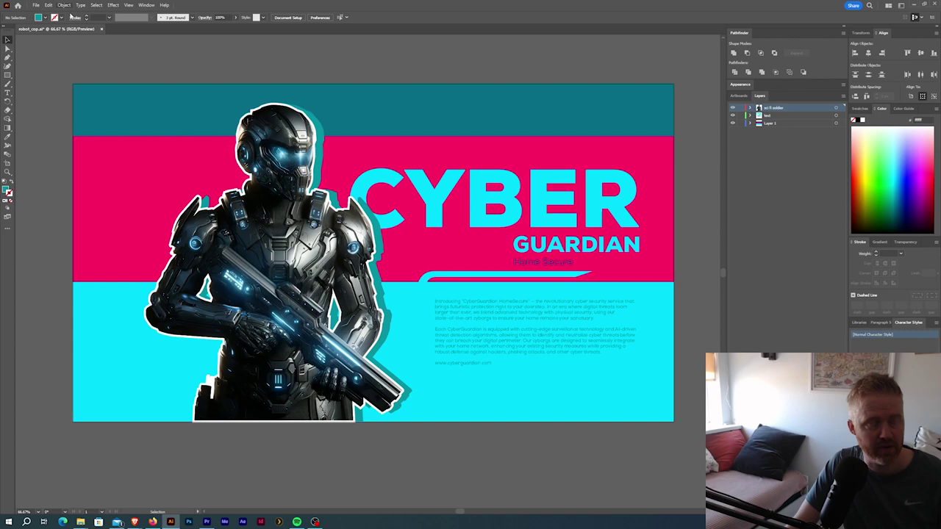
# Step: Save the document as robot_cop.ai in Adobe Illustrator format in the graphics folder, replacing the existing file
pyautogui.click(36, 6)
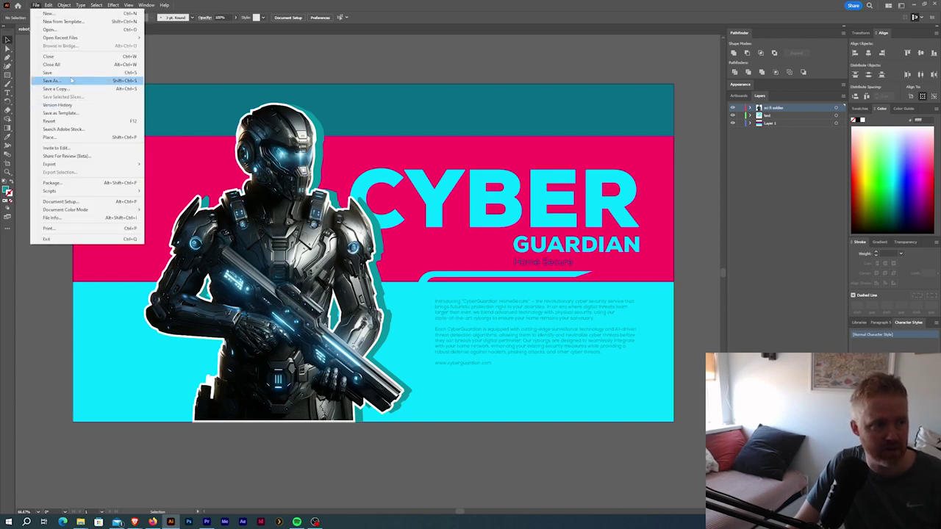
pyautogui.click(71, 81)
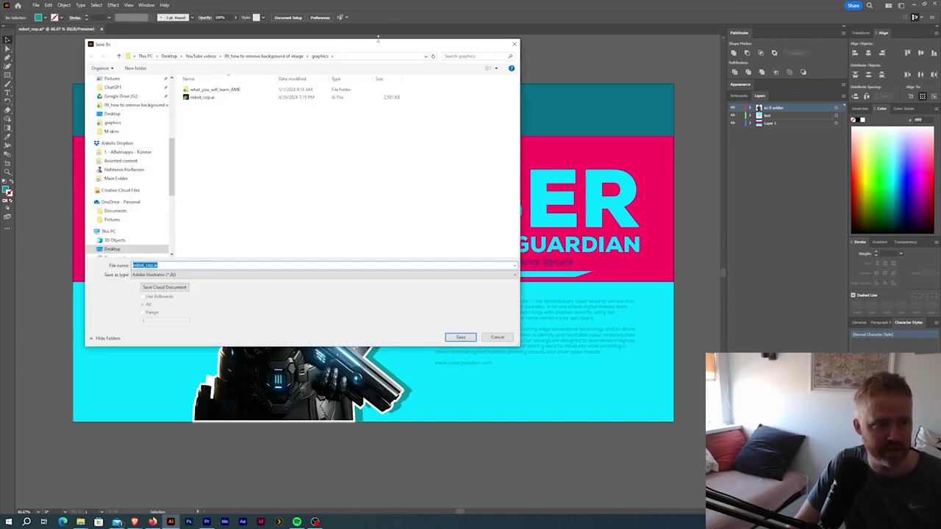
pyautogui.moveTo(376, 42); pyautogui.dragTo(495, 77)
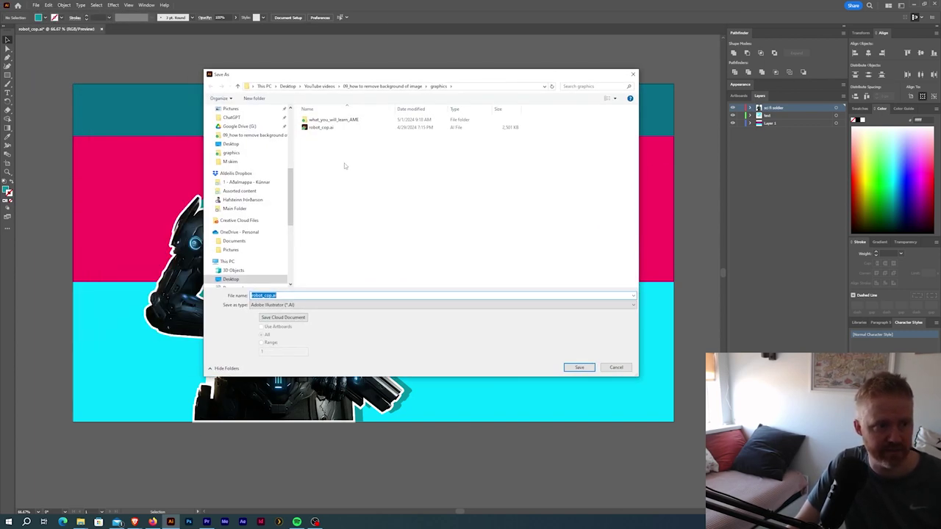
pyautogui.click(302, 306)
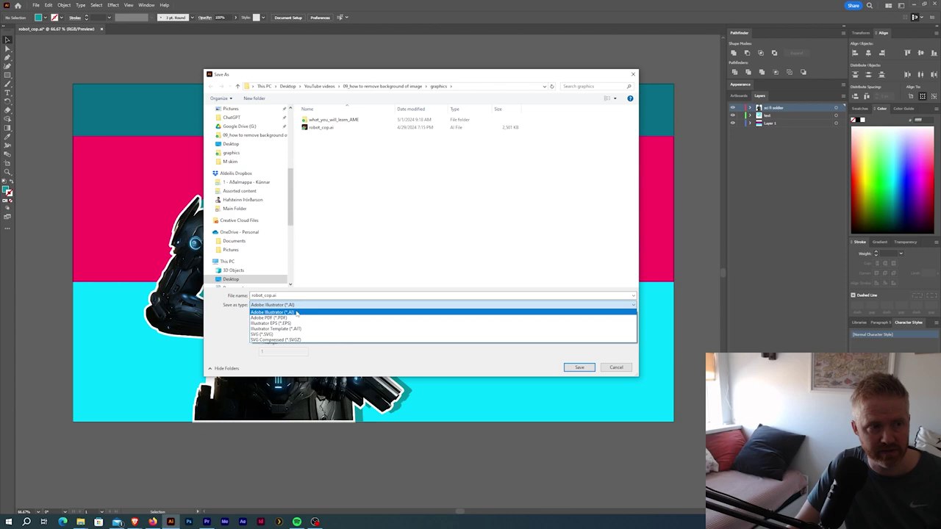
pyautogui.click(332, 203)
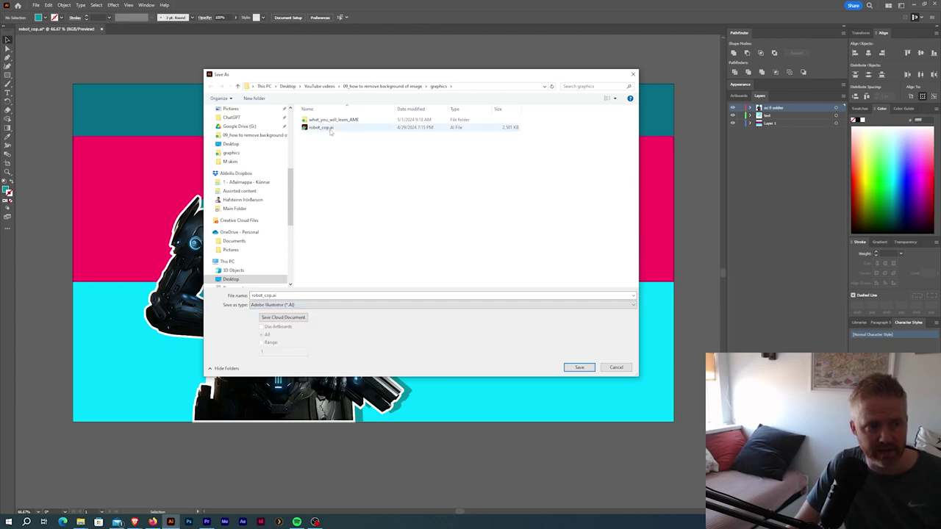
pyautogui.click(580, 367)
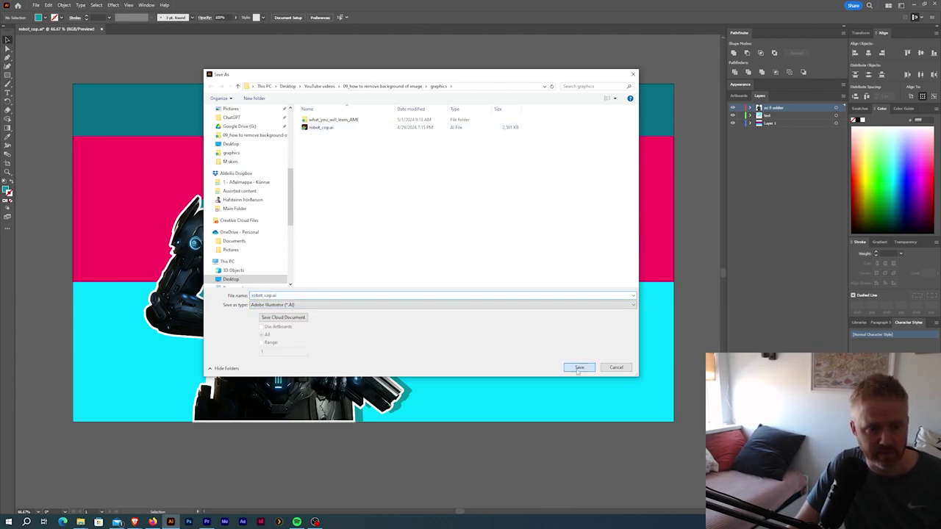
pyautogui.click(499, 289)
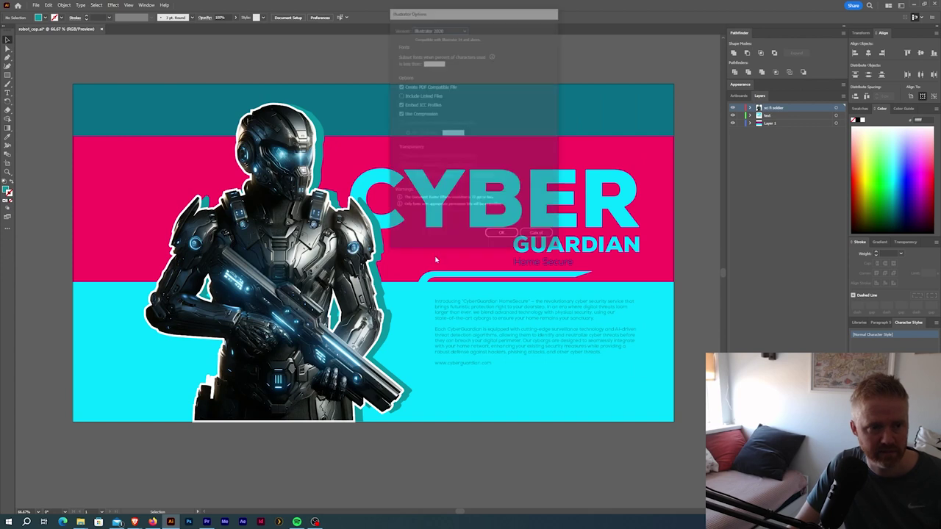
# Step: Keep the Illustrator 2020 version with Create PDF Compatible File enabled and complete the save
pyautogui.moveTo(441, 14); pyautogui.dragTo(398, 134)
pyautogui.click(398, 148)
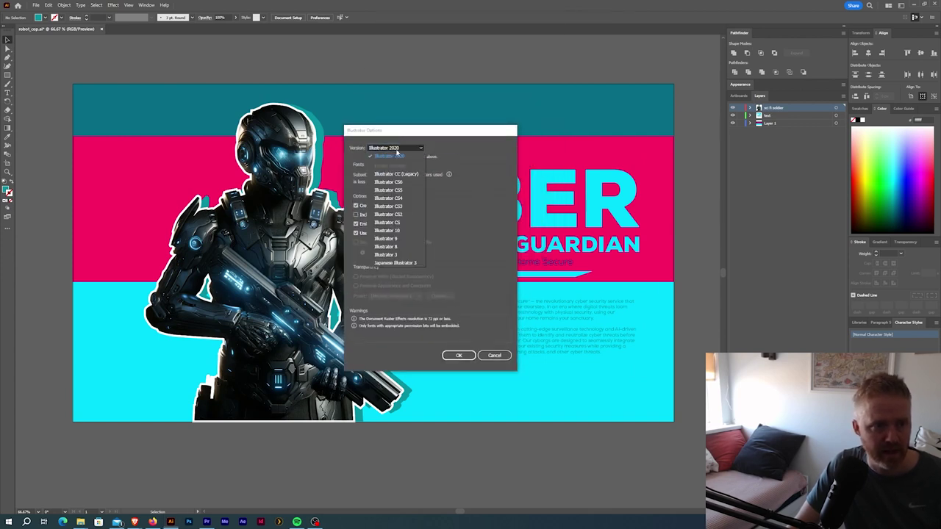
pyautogui.click(444, 149)
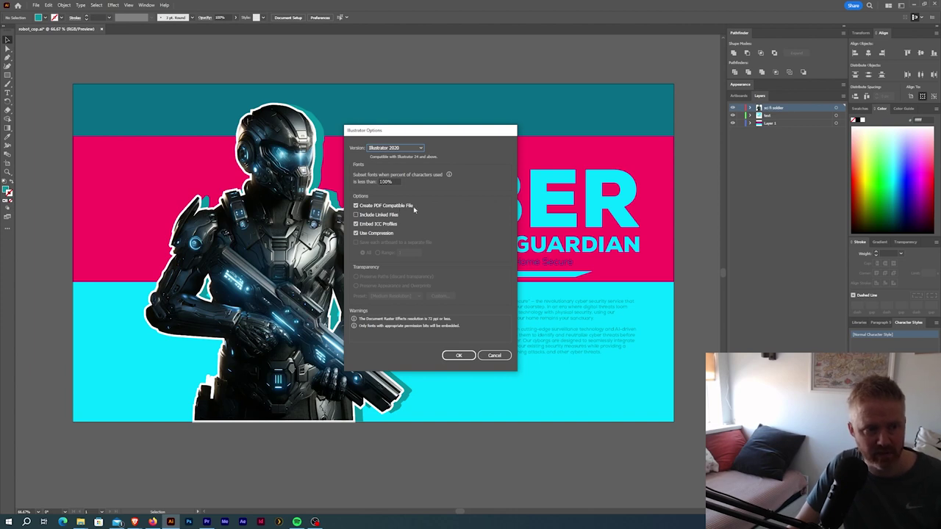
pyautogui.click(469, 356)
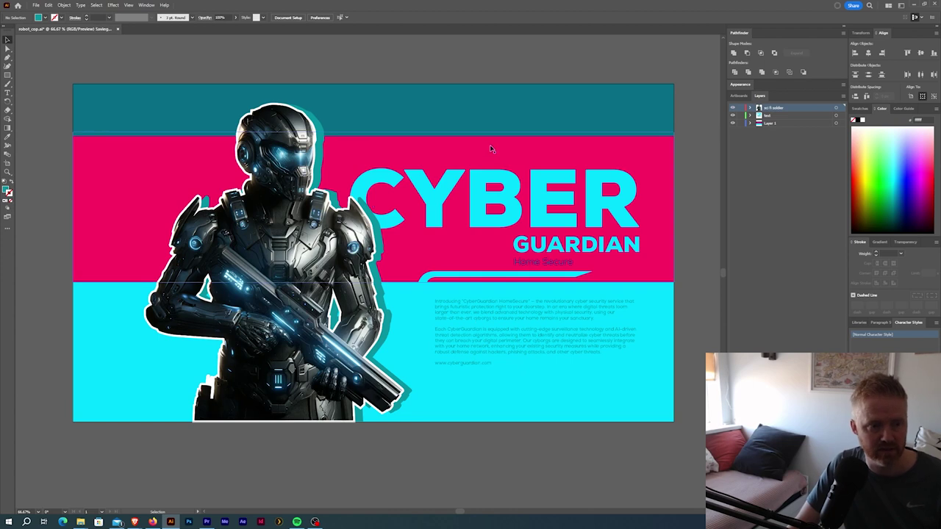